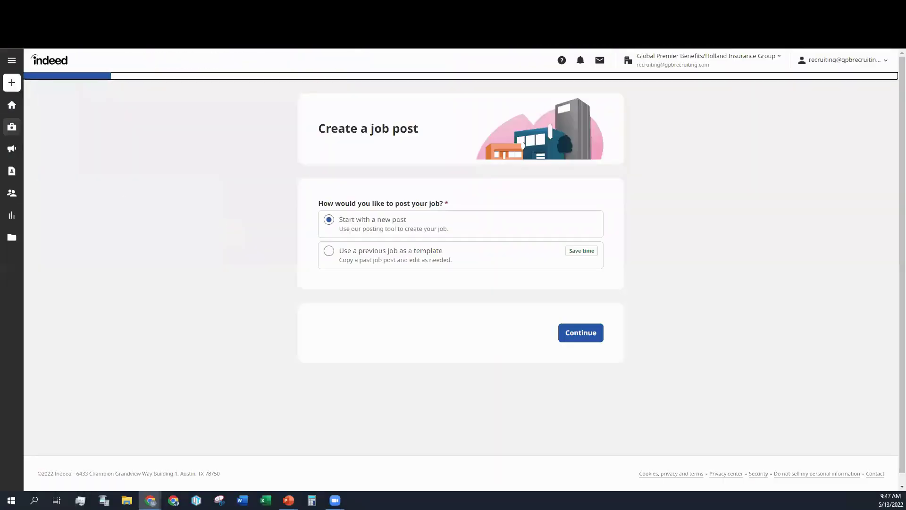
Create a new job post, starting with a new post rather than a previous job as a template.
{"action": "mouse_move", "coordinate": [12, 103]}
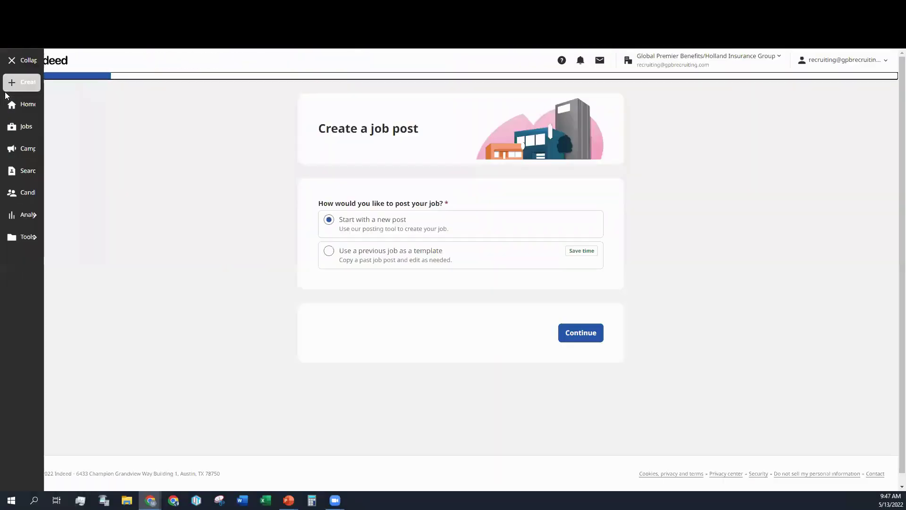
{"action": "left_click", "coordinate": [34, 86]}
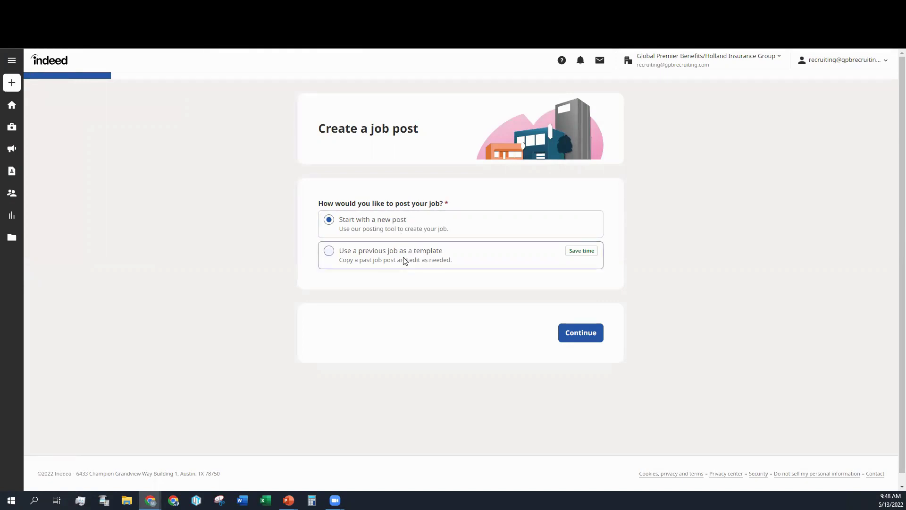
{"action": "left_click", "coordinate": [580, 332]}
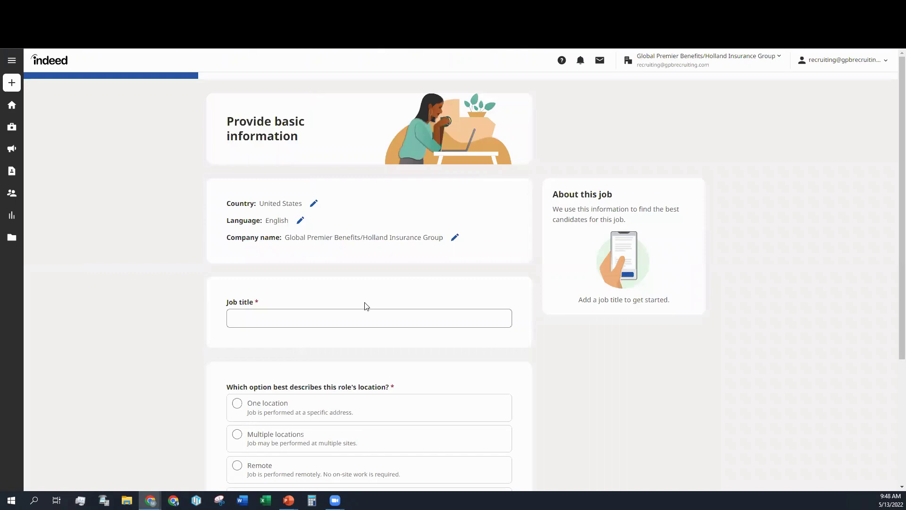
Choose Remote as the role's location and try to save the basic information without a job title.
{"action": "left_click", "coordinate": [294, 316]}
{"action": "scroll", "coordinate": [296, 314], "scroll_direction": "down", "scroll_amount": 4}
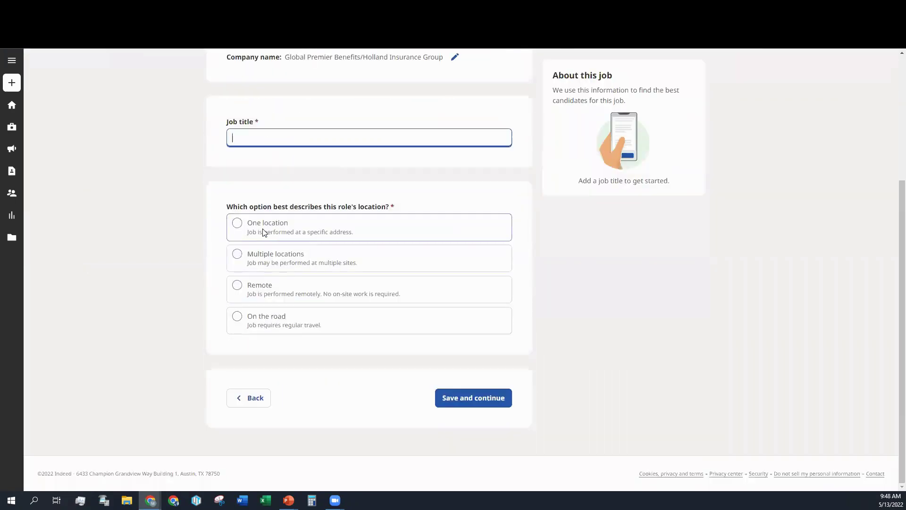
{"action": "left_click", "coordinate": [281, 292]}
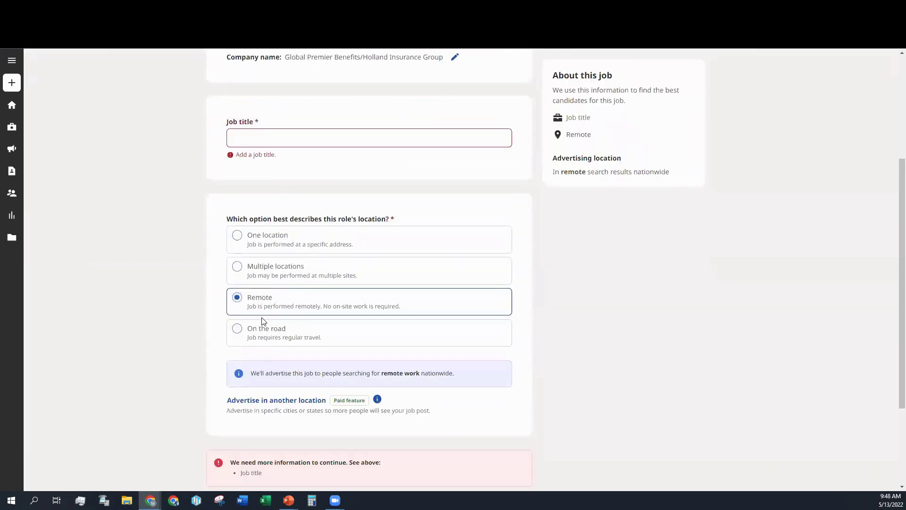
{"action": "scroll", "coordinate": [261, 320], "scroll_direction": "down", "scroll_amount": 3}
{"action": "left_click", "coordinate": [485, 404]}
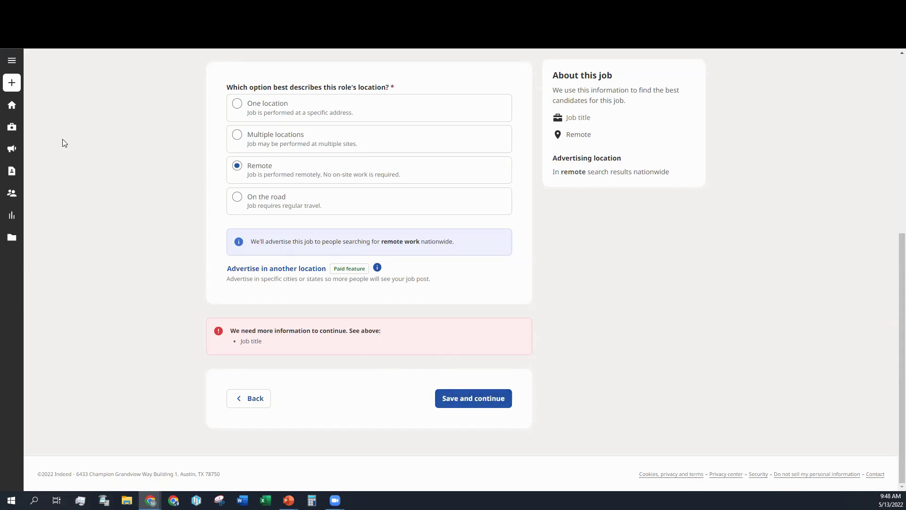
Open the Sales & Recruiting Professional posting from the list of open and paused jobs, in full-screen view.
{"action": "mouse_move", "coordinate": [13, 194]}
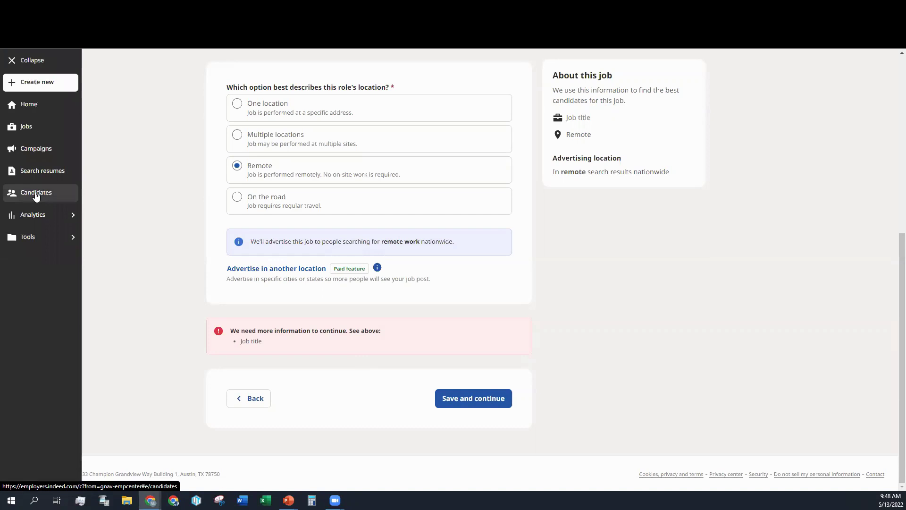
{"action": "left_click", "coordinate": [37, 129]}
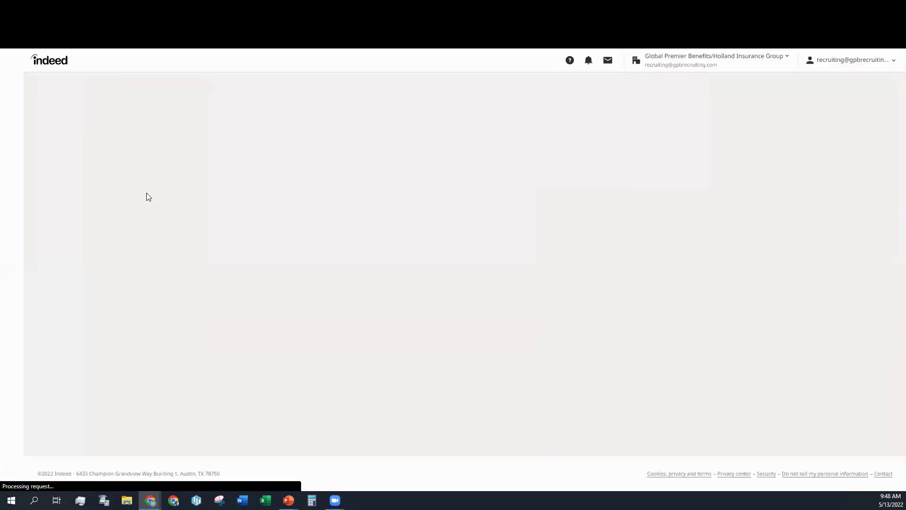
{"action": "key", "text": "F11"}
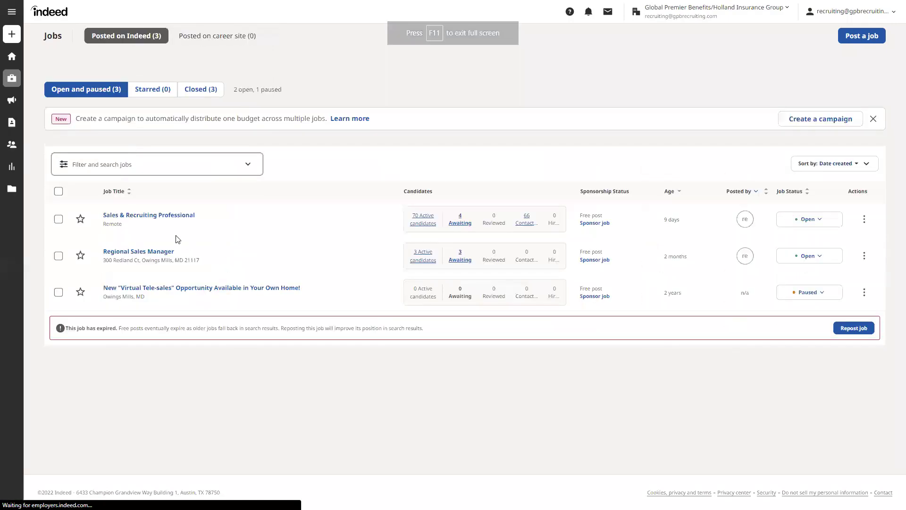
{"action": "left_click", "coordinate": [148, 217]}
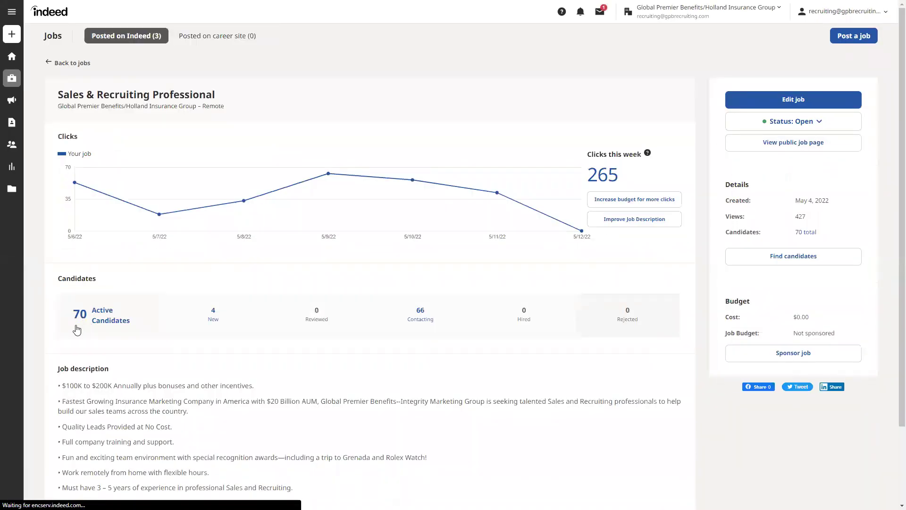
Examine the posting's click chart and its number of clicks this week at an enlarged page size.
{"action": "key", "text": "ctrl+plus"}
{"action": "key", "text": "ctrl+plus"}
{"action": "key", "text": "ctrl+plus"}
{"action": "key", "text": "ctrl+plus"}
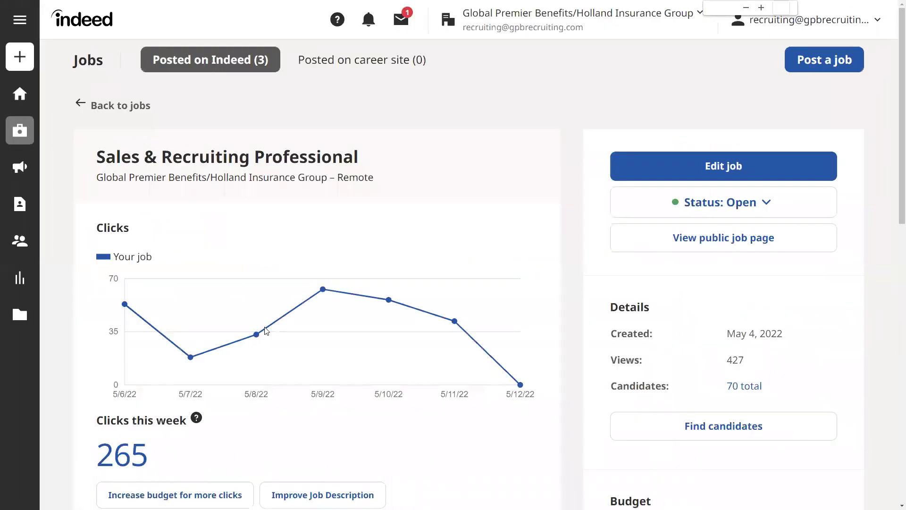
{"action": "scroll", "coordinate": [265, 336], "scroll_direction": "down", "scroll_amount": 1}
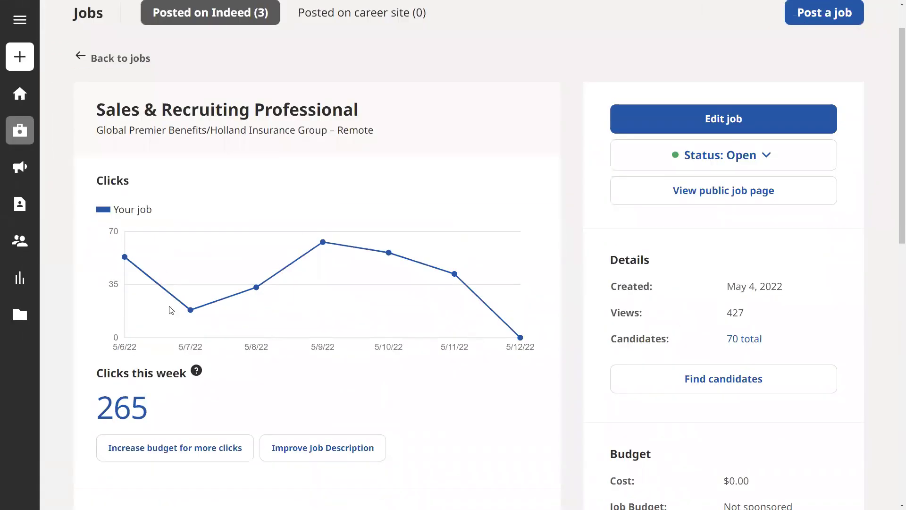
{"action": "scroll", "coordinate": [147, 286], "scroll_direction": "down", "scroll_amount": 3}
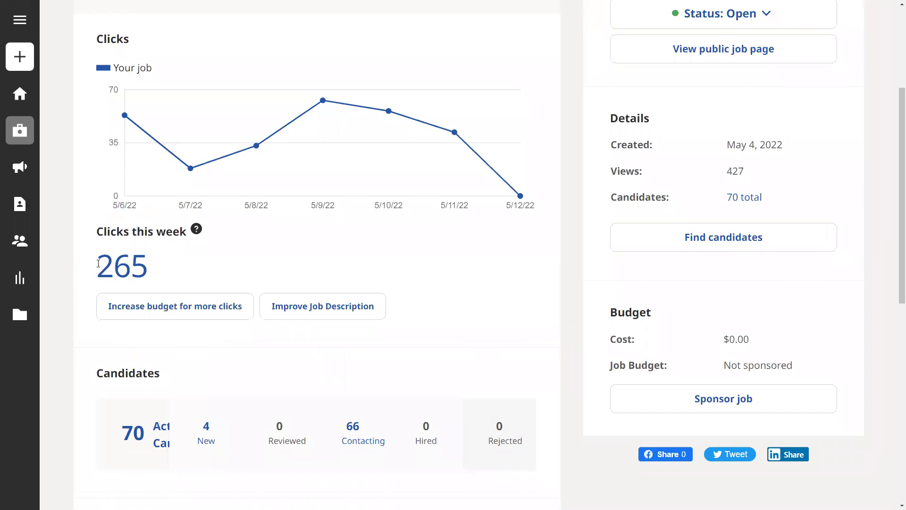
{"action": "double_click", "coordinate": [123, 265]}
{"action": "left_click", "coordinate": [155, 274]}
{"action": "scroll", "coordinate": [125, 293], "scroll_direction": "down", "scroll_amount": 3}
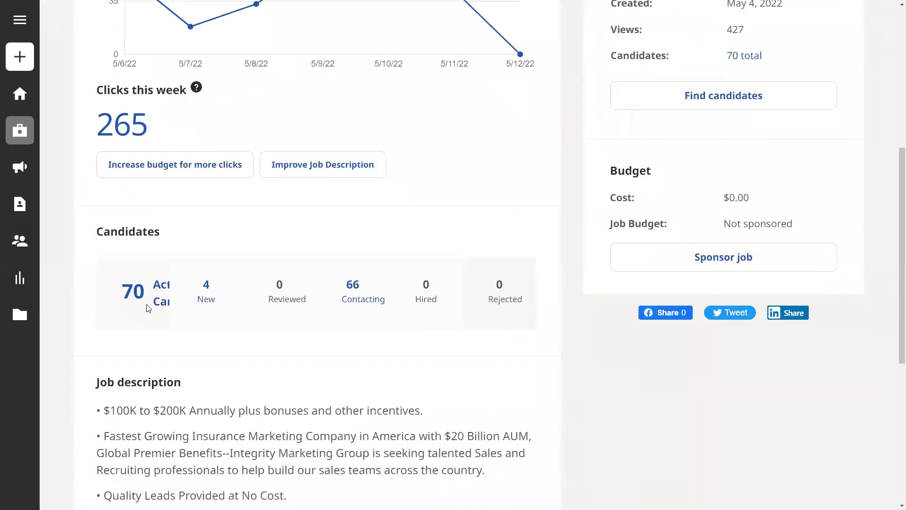
Examine the posting's candidate counts by status, focusing on the New and Contacting groups.
{"action": "key", "text": "ctrl+minus"}
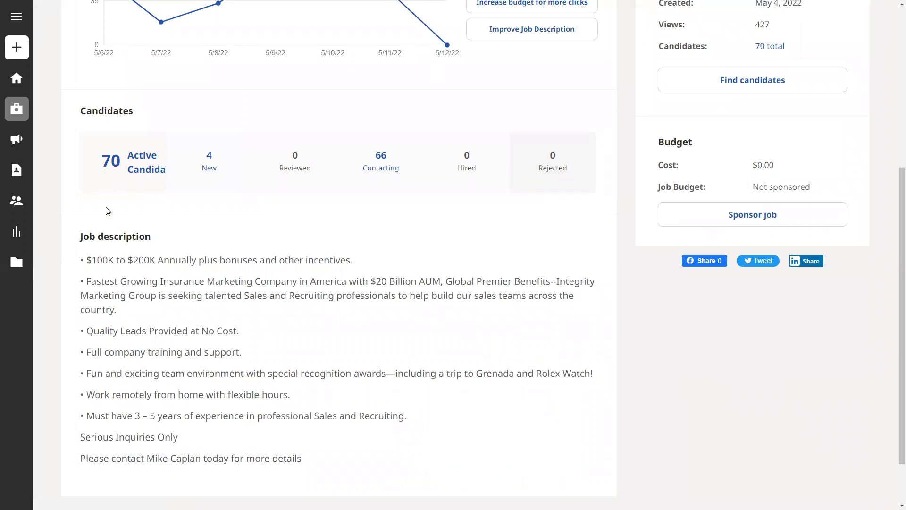
{"action": "scroll", "coordinate": [108, 210], "scroll_direction": "up", "scroll_amount": 1}
{"action": "key", "text": "ctrl+plus"}
{"action": "key", "text": "ctrl+plus"}
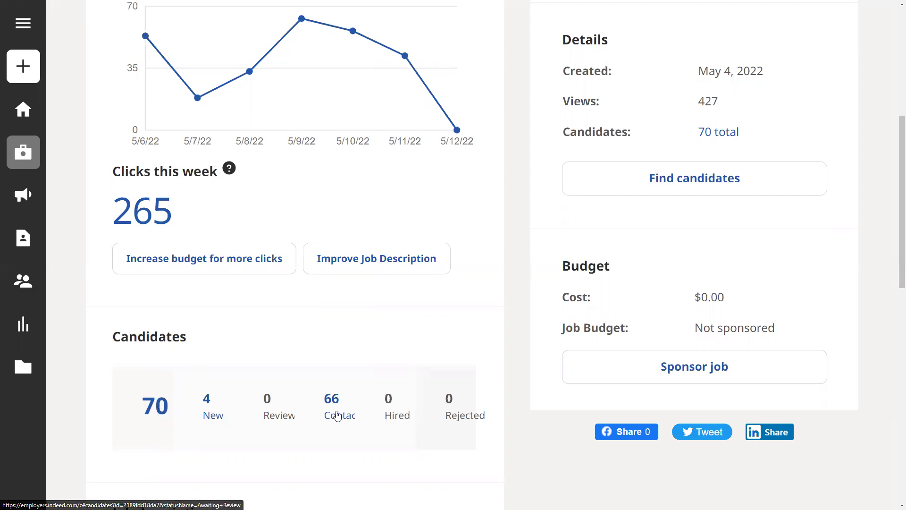
{"action": "scroll", "coordinate": [336, 410], "scroll_direction": "down", "scroll_amount": 1}
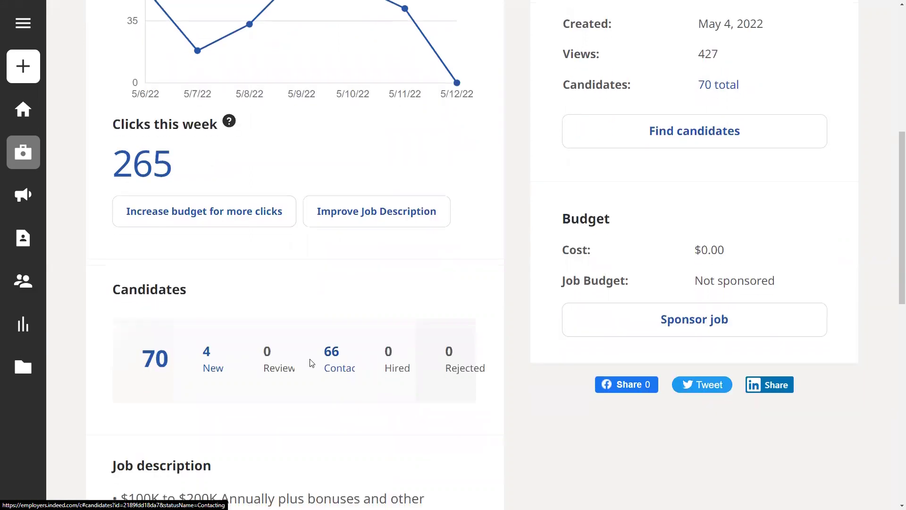
{"action": "key", "text": "ctrl+minus"}
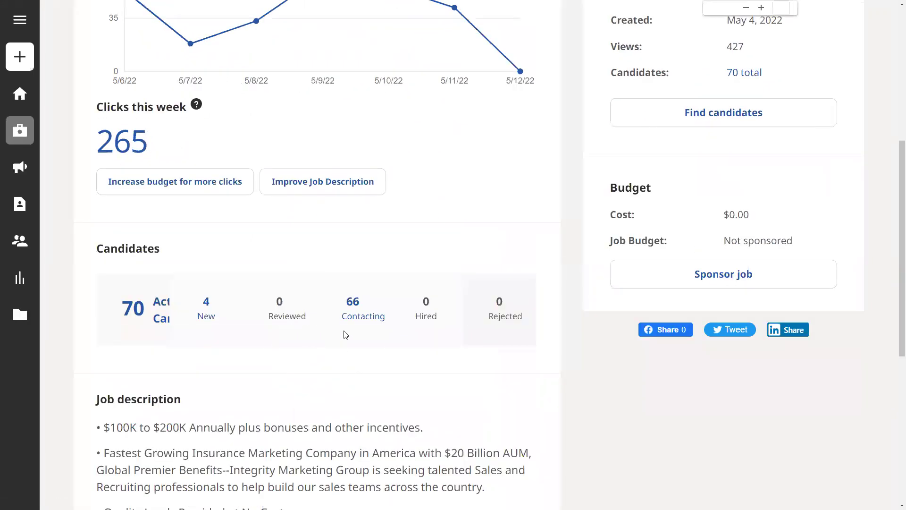
{"action": "left_click", "coordinate": [359, 307]}
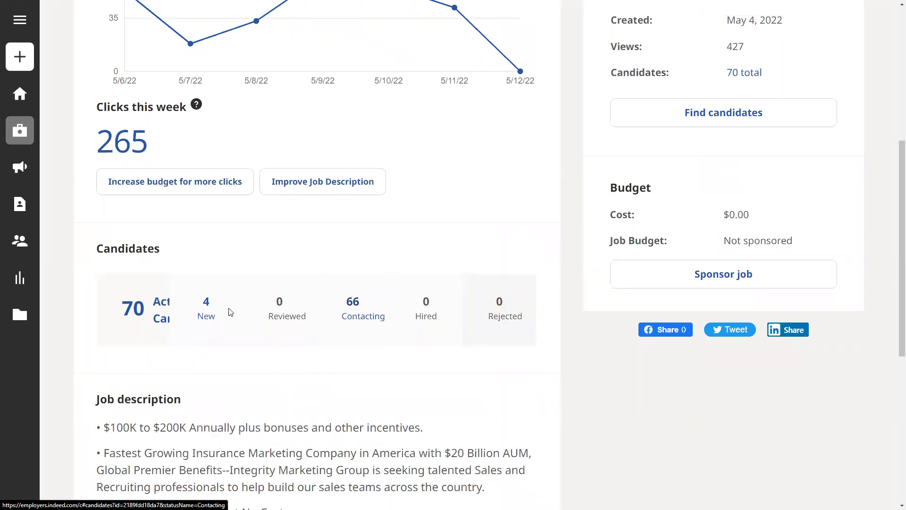
{"action": "left_click", "coordinate": [208, 311]}
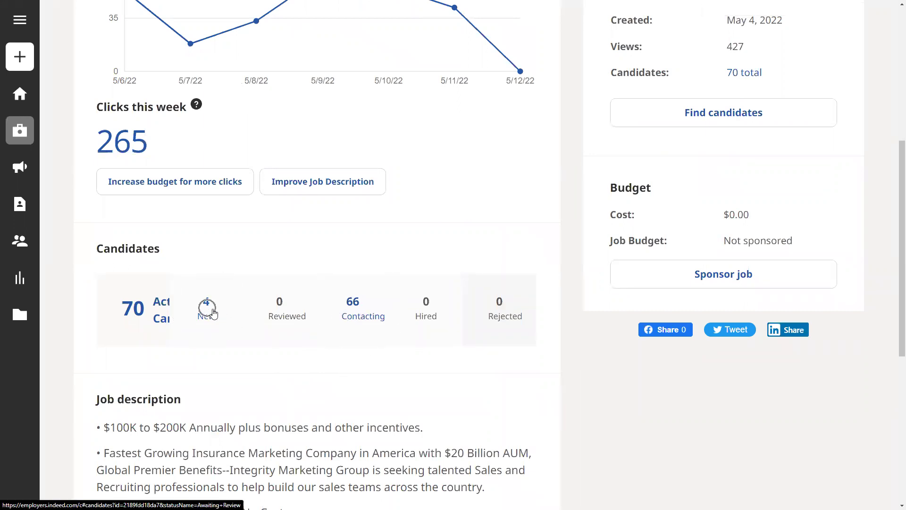
{"action": "left_click", "coordinate": [203, 325]}
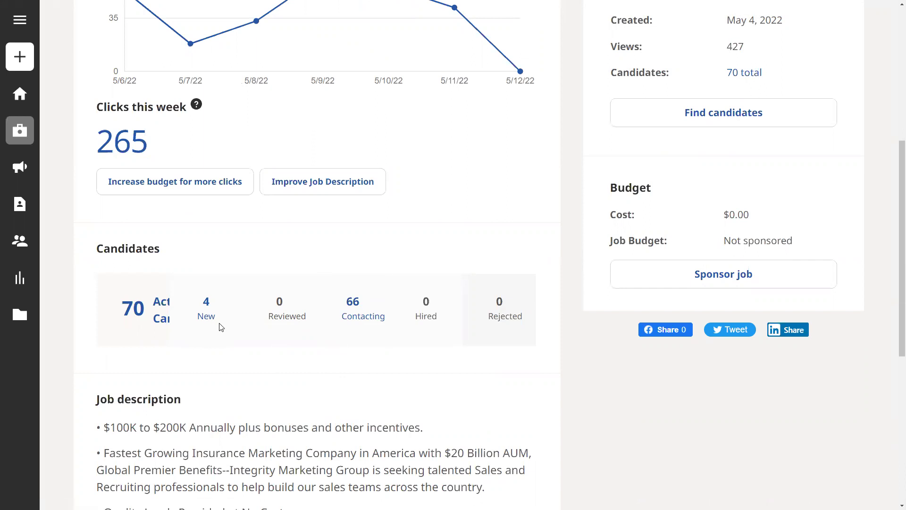
Read the posting's job description, highlighting the company introduction, leads, training and experience requirement lines.
{"action": "key", "text": "ctrl+minus"}
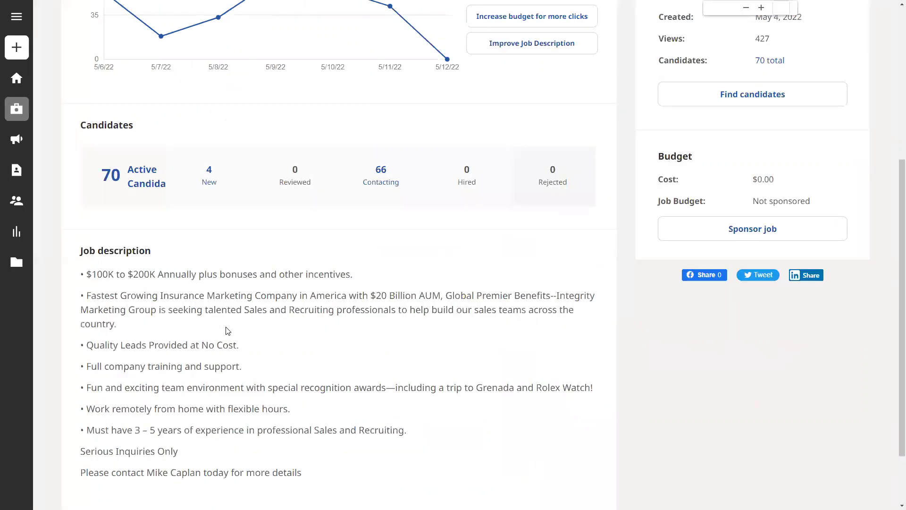
{"action": "scroll", "coordinate": [231, 330], "scroll_direction": "down", "scroll_amount": 2}
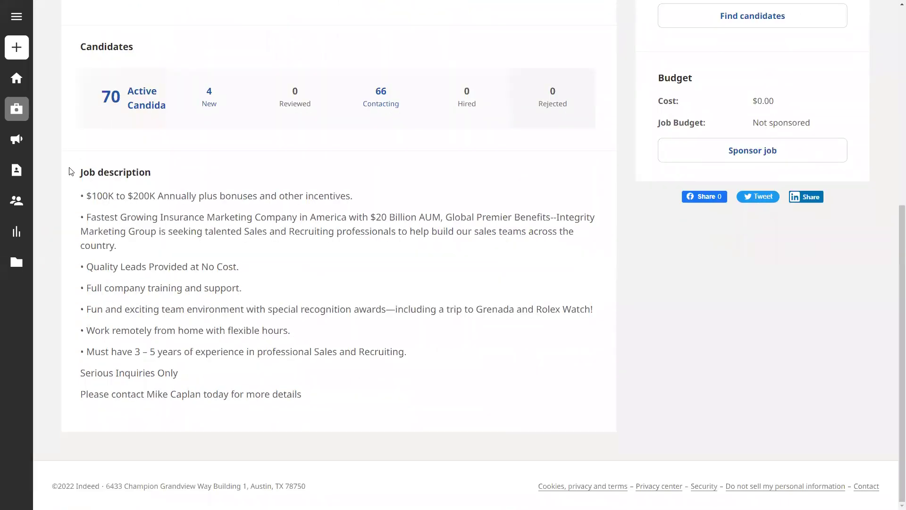
{"action": "left_click_drag", "start_coordinate": [87, 197], "coordinate": [396, 390]}
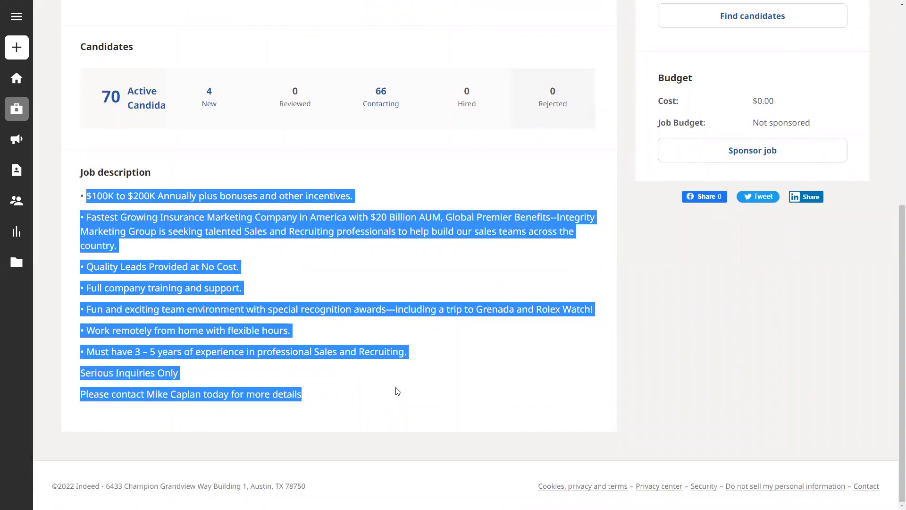
{"action": "left_click", "coordinate": [248, 286]}
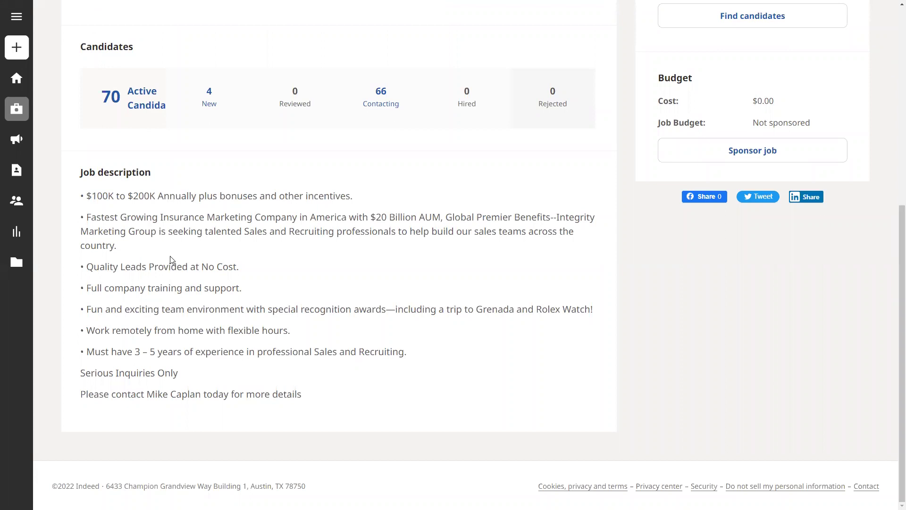
{"action": "left_click_drag", "start_coordinate": [102, 196], "coordinate": [156, 231]}
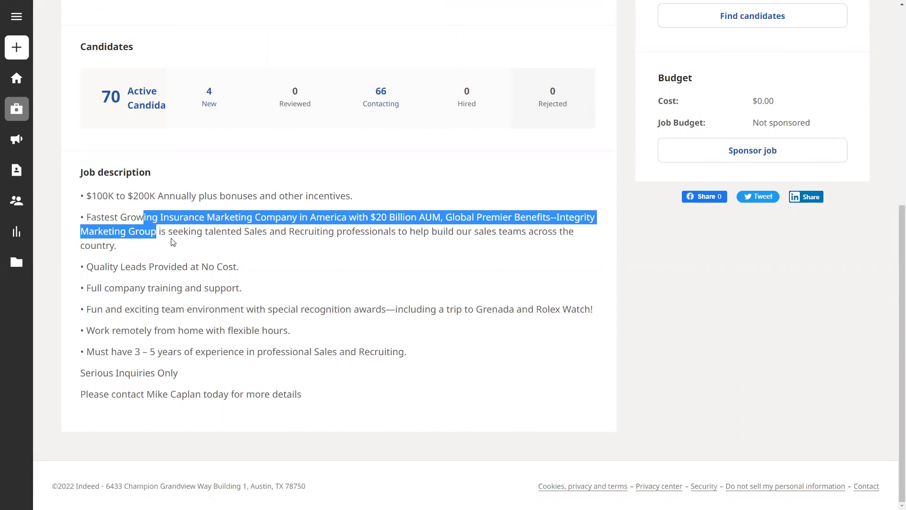
{"action": "left_click", "coordinate": [128, 265]}
{"action": "left_click_drag", "start_coordinate": [116, 265], "coordinate": [176, 266]}
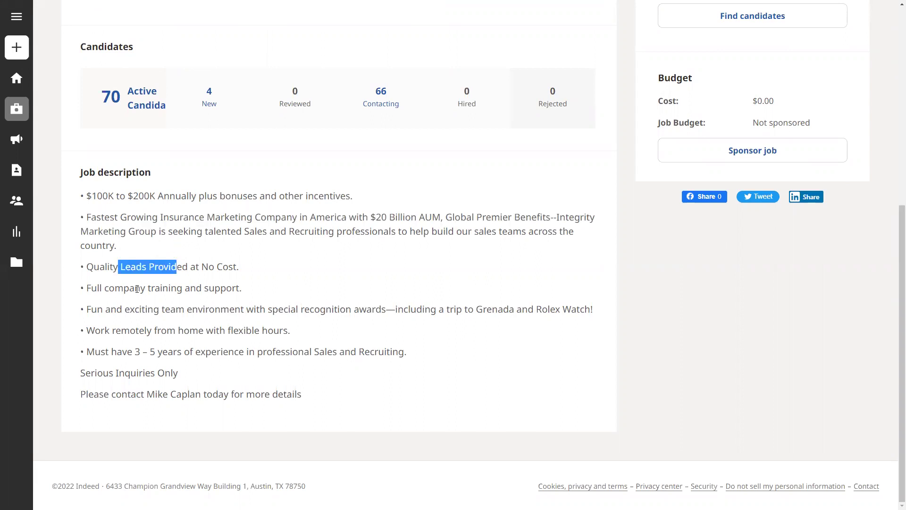
{"action": "left_click_drag", "start_coordinate": [137, 289], "coordinate": [185, 288]}
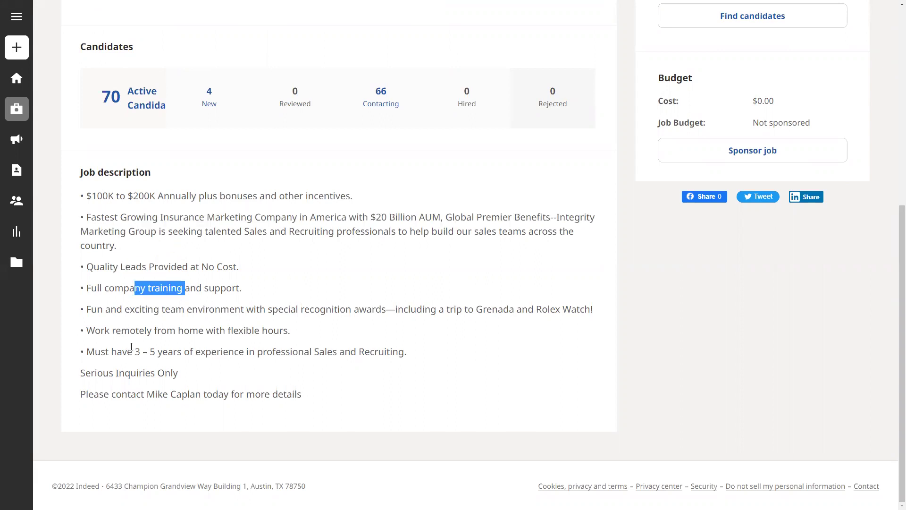
{"action": "left_click_drag", "start_coordinate": [127, 352], "coordinate": [168, 351]}
{"action": "left_click", "coordinate": [212, 376]}
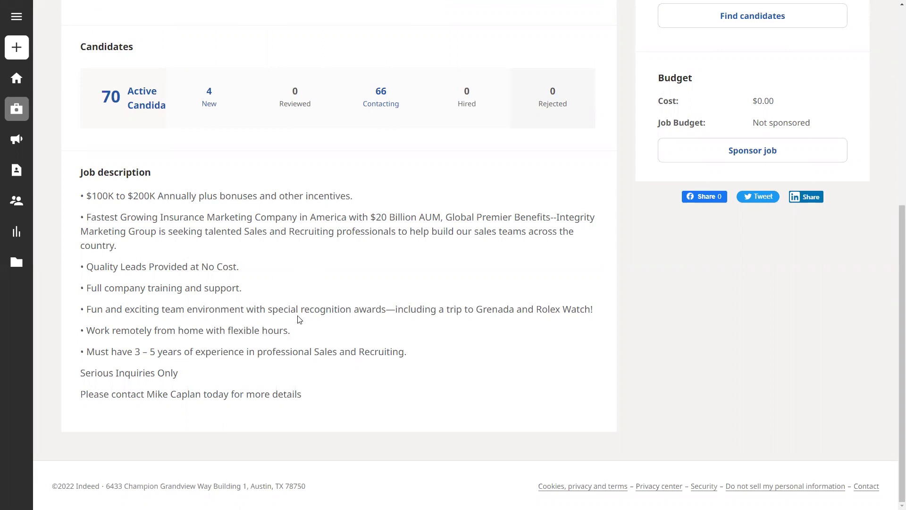
Look through the candidates list for the Sales & Recruiting Professional job and return to the job's details page.
{"action": "key", "text": "ctrl+minus"}
{"action": "key", "text": "ctrl+minus"}
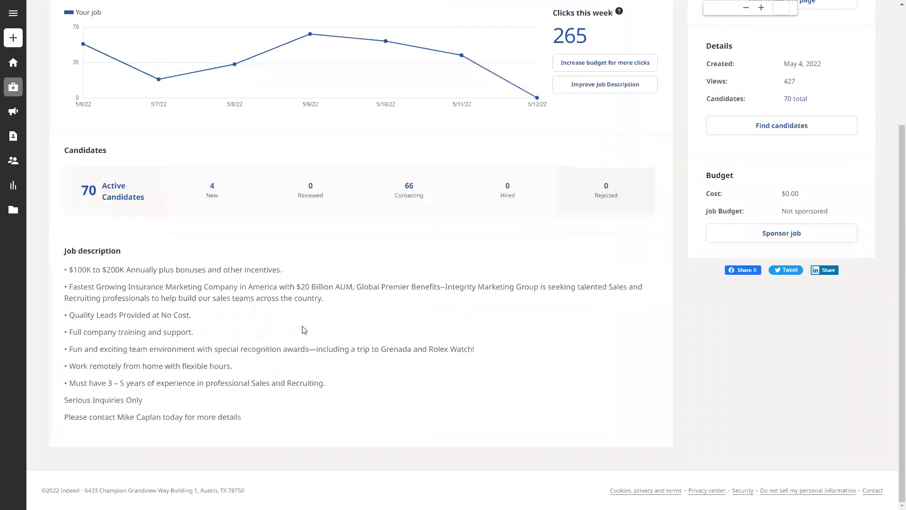
{"action": "scroll", "coordinate": [215, 280], "scroll_direction": "up", "scroll_amount": 1}
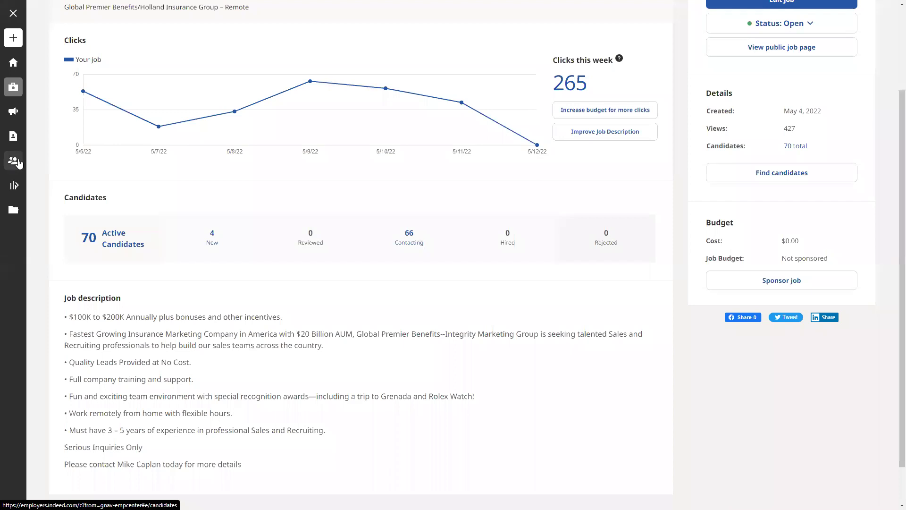
{"action": "mouse_move", "coordinate": [53, 171]}
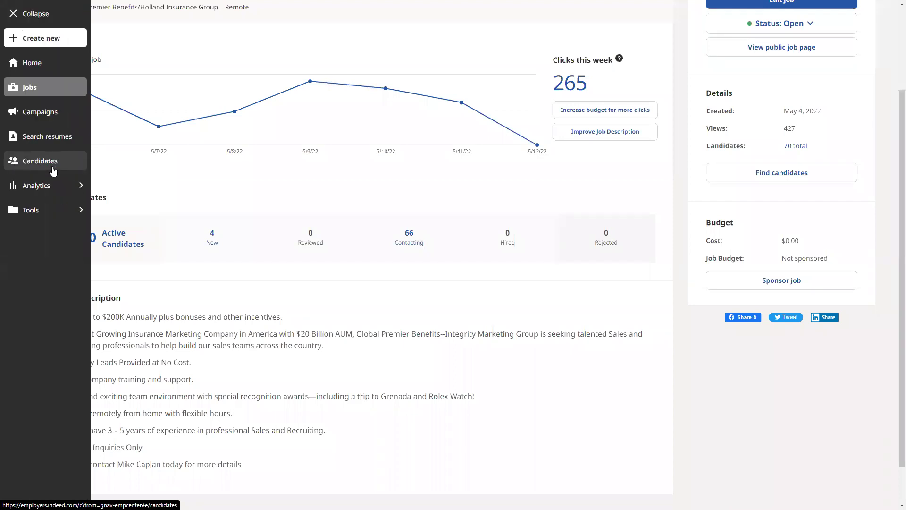
{"action": "left_click", "coordinate": [53, 171]}
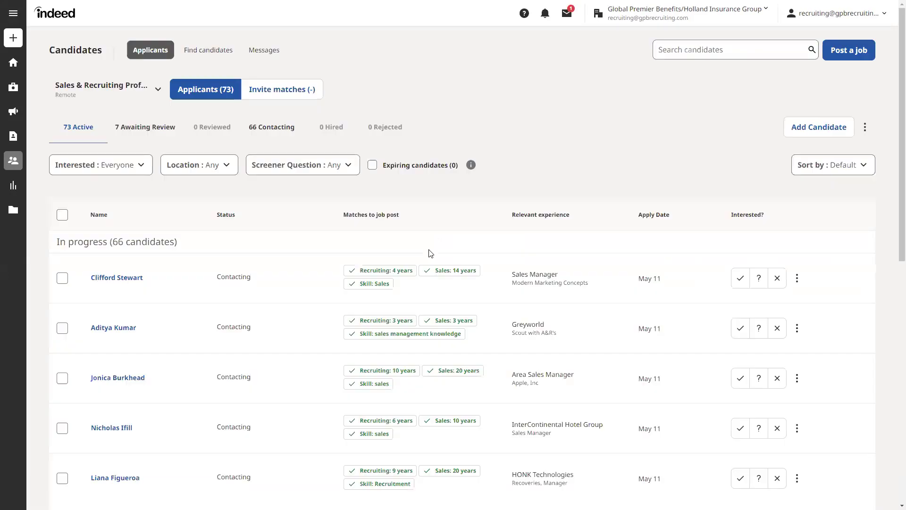
{"action": "scroll", "coordinate": [182, 275], "scroll_direction": "down", "scroll_amount": 2}
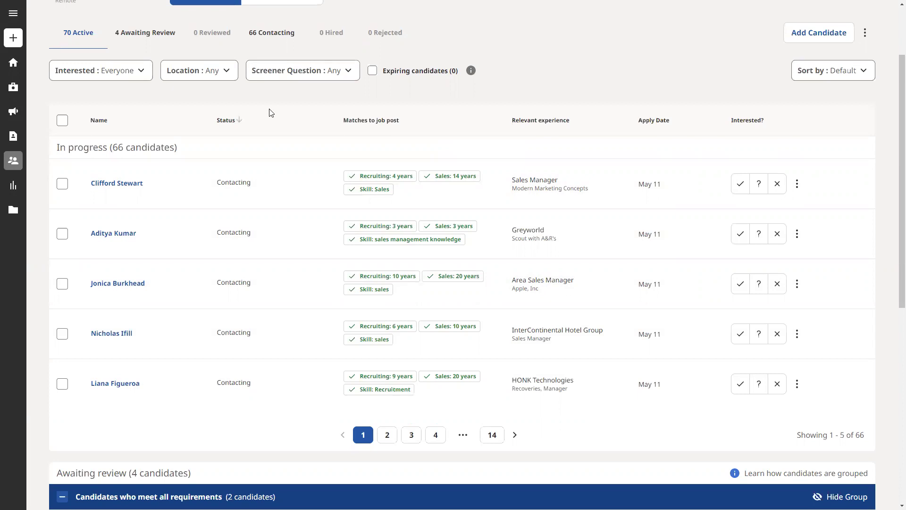
{"action": "key", "text": "alt+Left"}
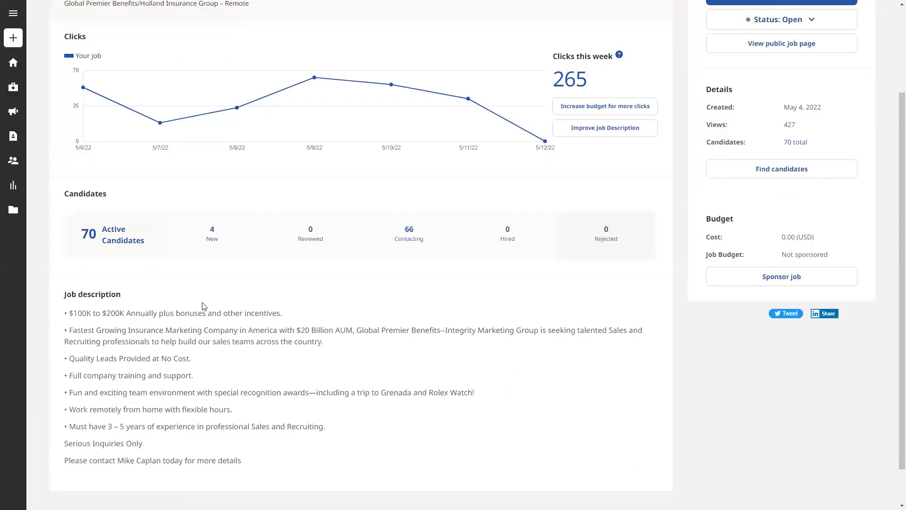
Examine the company introduction line in the job description, highlighting the words "Integrity Marketing Group".
{"action": "scroll", "coordinate": [203, 303], "scroll_direction": "down", "scroll_amount": 2}
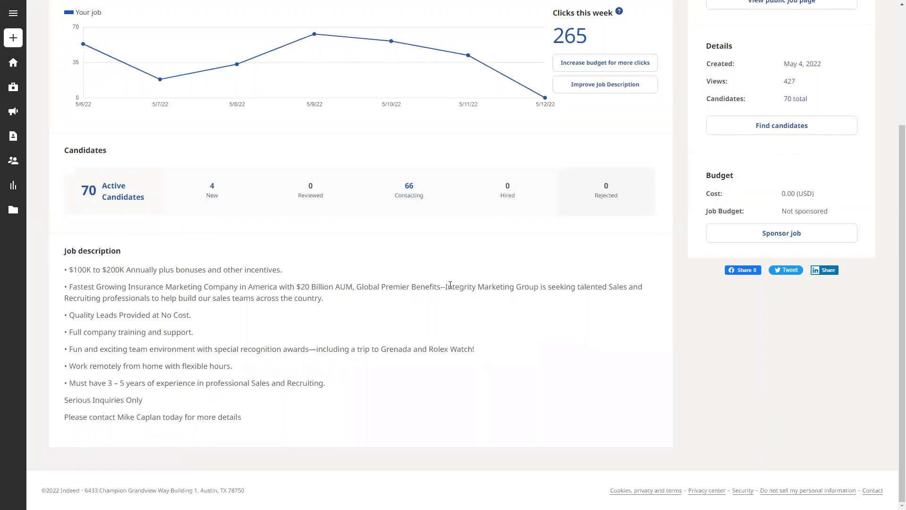
{"action": "left_click_drag", "start_coordinate": [445, 287], "coordinate": [556, 288]}
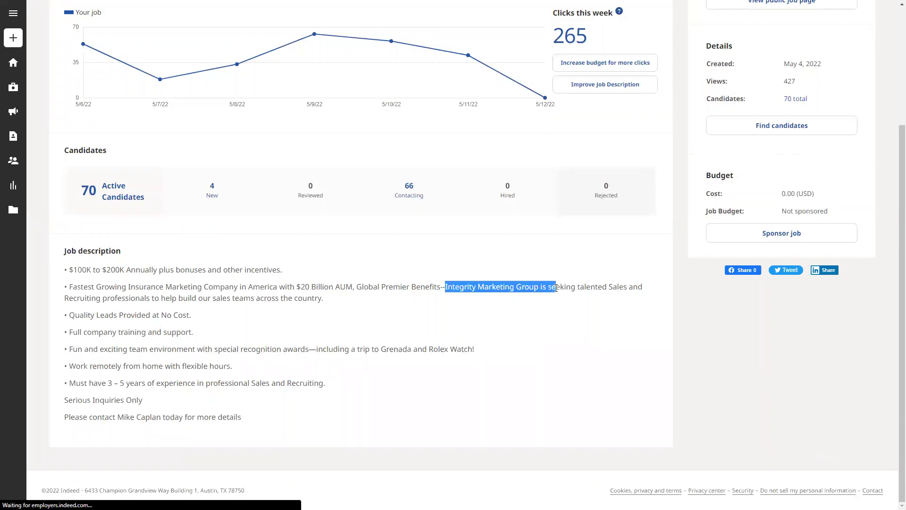
{"action": "left_click", "coordinate": [466, 287]}
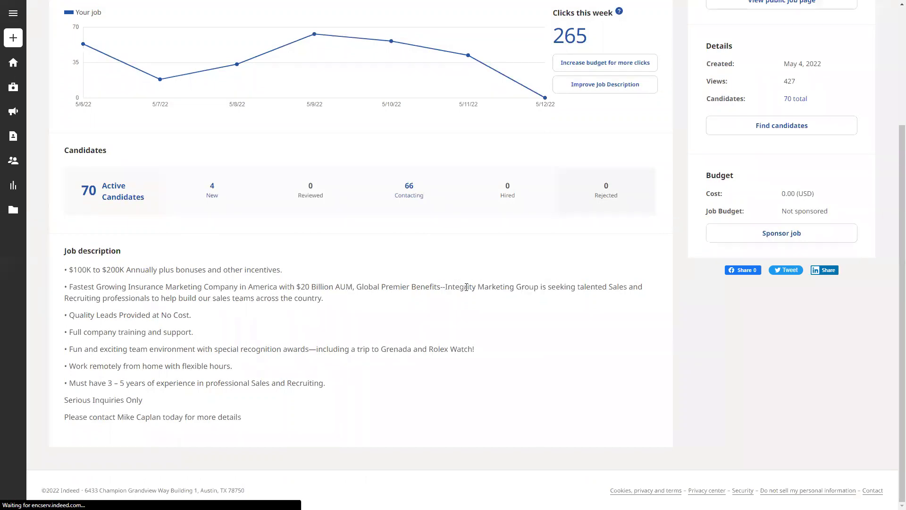
{"action": "left_click_drag", "start_coordinate": [542, 287], "coordinate": [461, 290]}
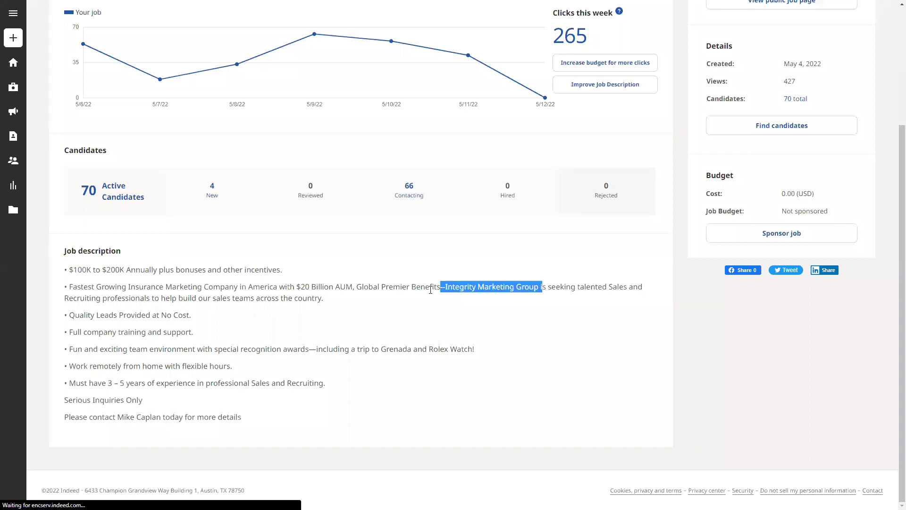
{"action": "left_click", "coordinate": [311, 295]}
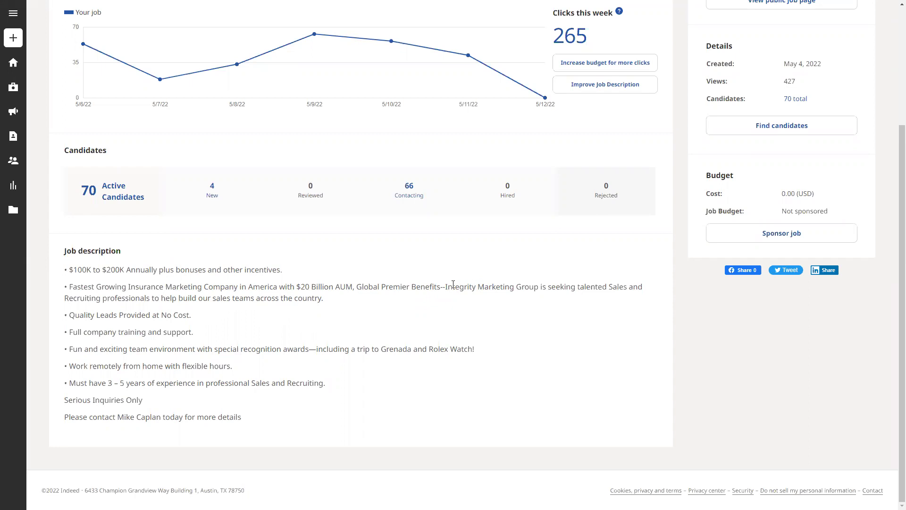
{"action": "left_click_drag", "start_coordinate": [443, 286], "coordinate": [545, 287]}
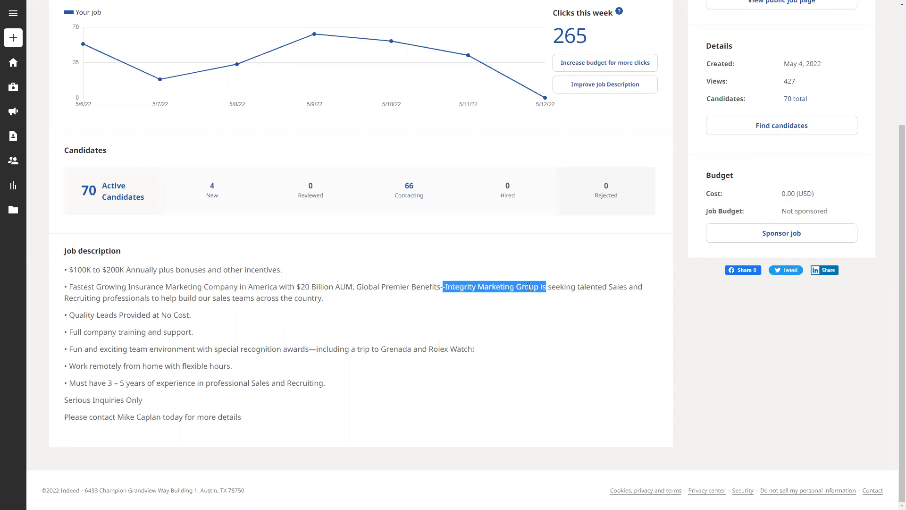
{"action": "left_click", "coordinate": [436, 287]}
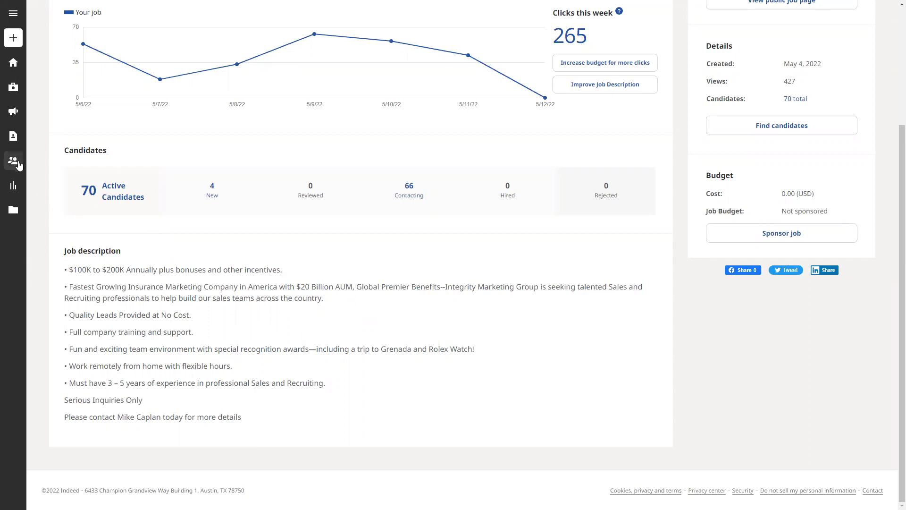
Open the job's candidates list and start a message to the first awaiting-review candidate who meets all requirements.
{"action": "left_click", "coordinate": [33, 163]}
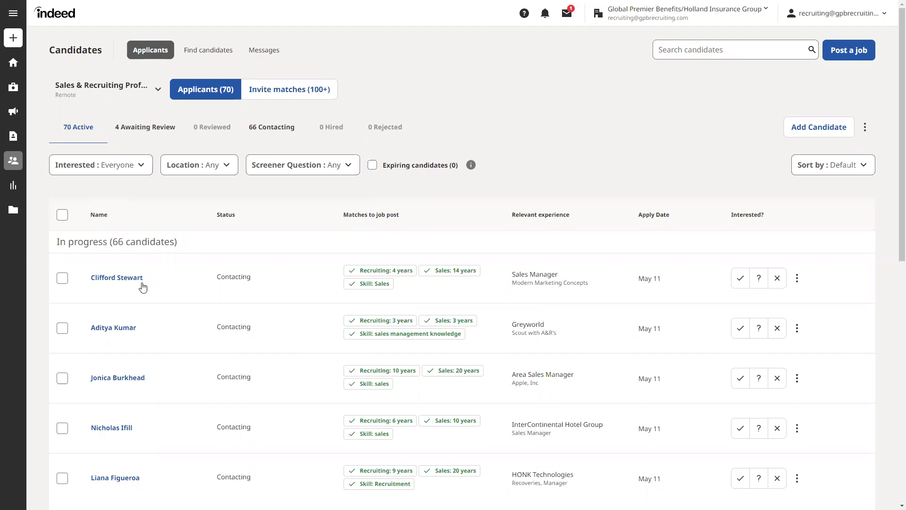
{"action": "scroll", "coordinate": [136, 292], "scroll_direction": "down", "scroll_amount": 10}
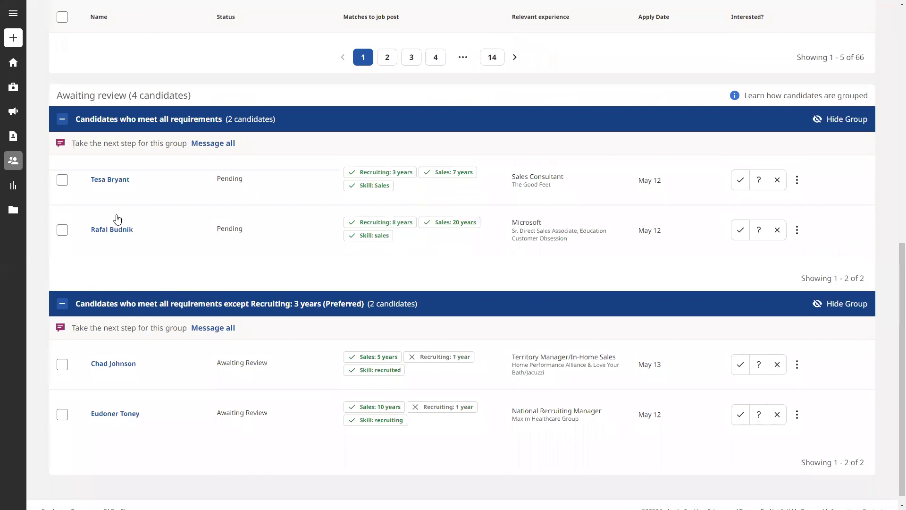
{"action": "scroll", "coordinate": [115, 216], "scroll_direction": "up", "scroll_amount": 1}
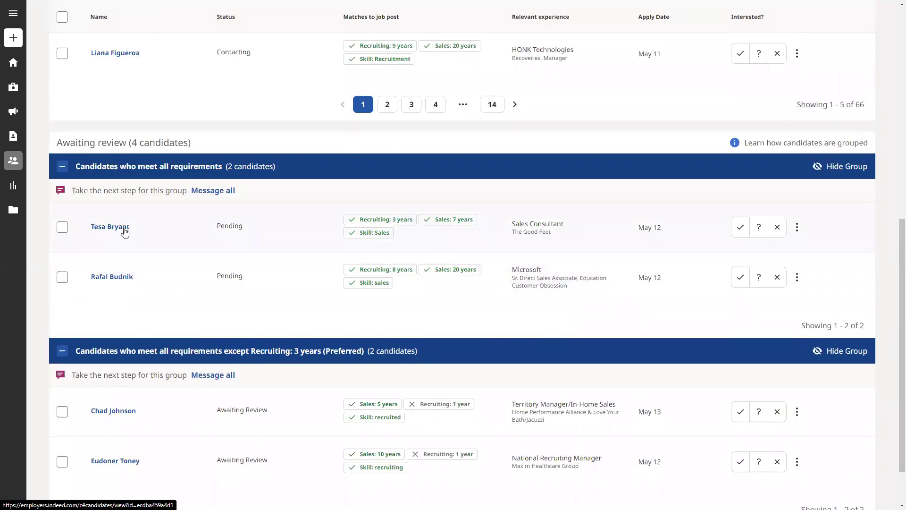
{"action": "left_click", "coordinate": [798, 228]}
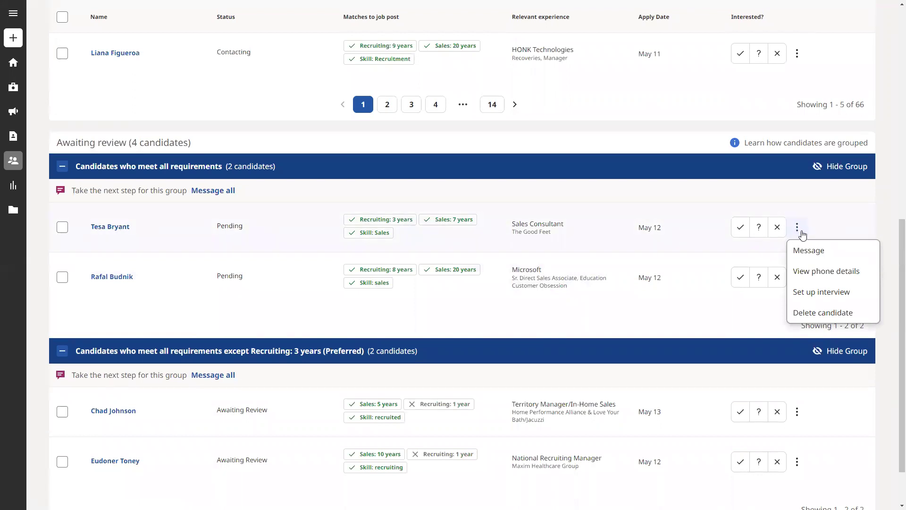
{"action": "left_click", "coordinate": [811, 253]}
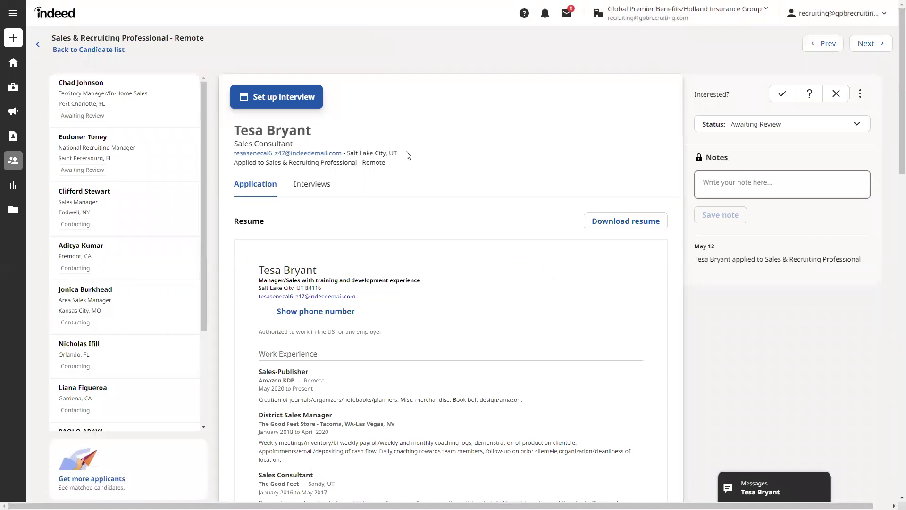
Review the candidate's location, resume and applicant qualifications, highlighting the city and state.
{"action": "left_click_drag", "start_coordinate": [402, 155], "coordinate": [346, 155]}
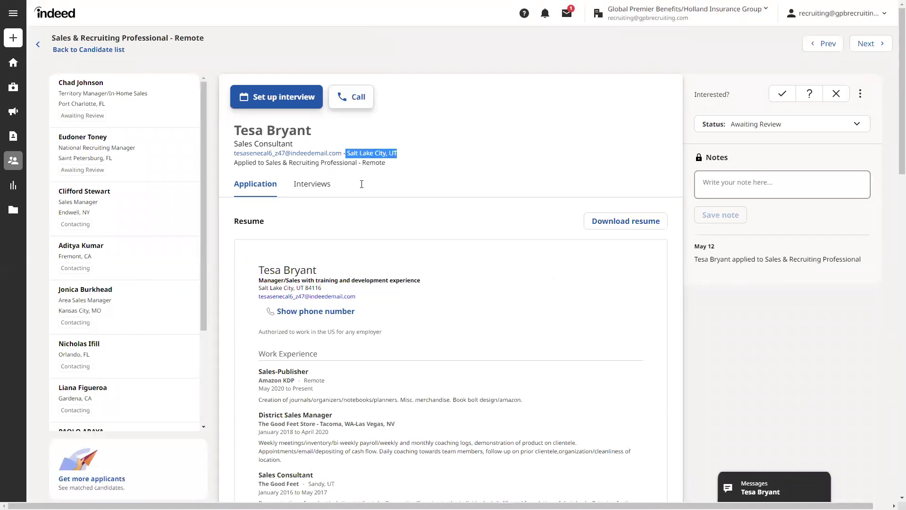
{"action": "scroll", "coordinate": [340, 245], "scroll_direction": "down", "scroll_amount": 10}
{"action": "scroll", "coordinate": [353, 341], "scroll_direction": "up", "scroll_amount": 10}
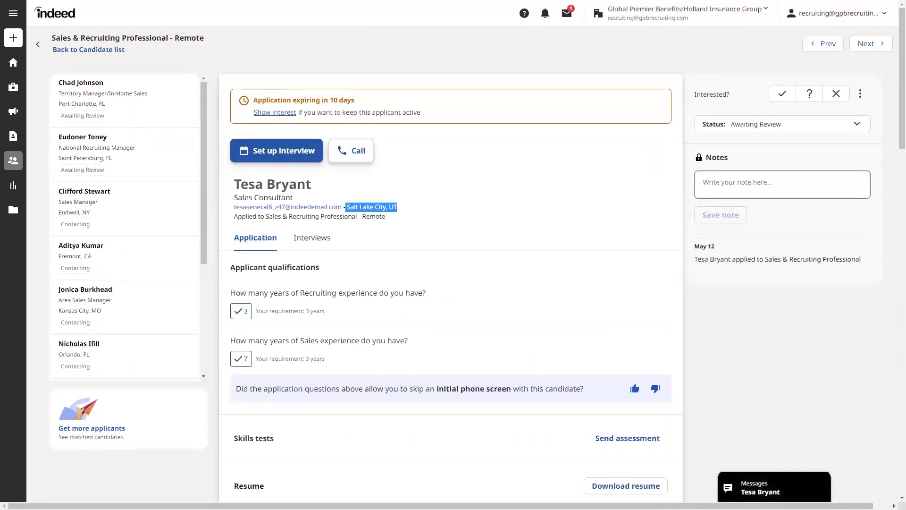
Open the message conversation with the candidate and insert the saved "Calendly Link" template.
{"action": "left_click", "coordinate": [760, 488]}
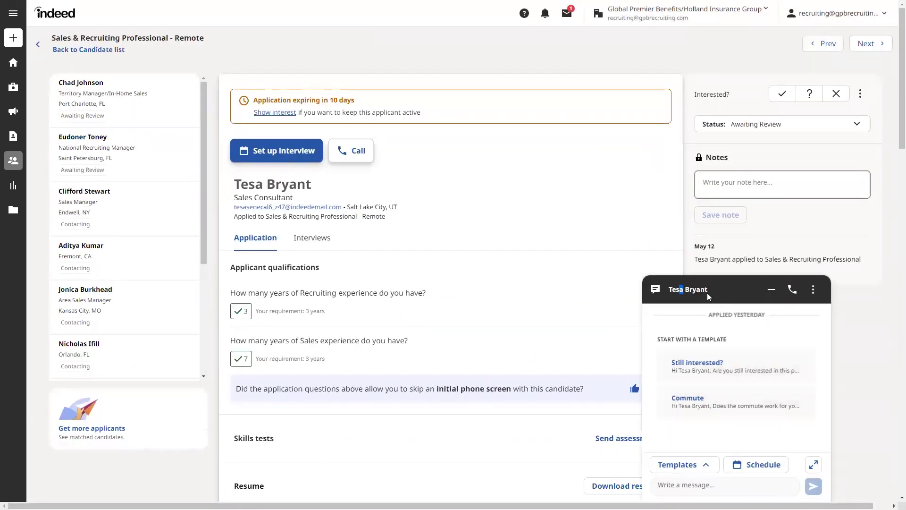
{"action": "left_click", "coordinate": [707, 293]}
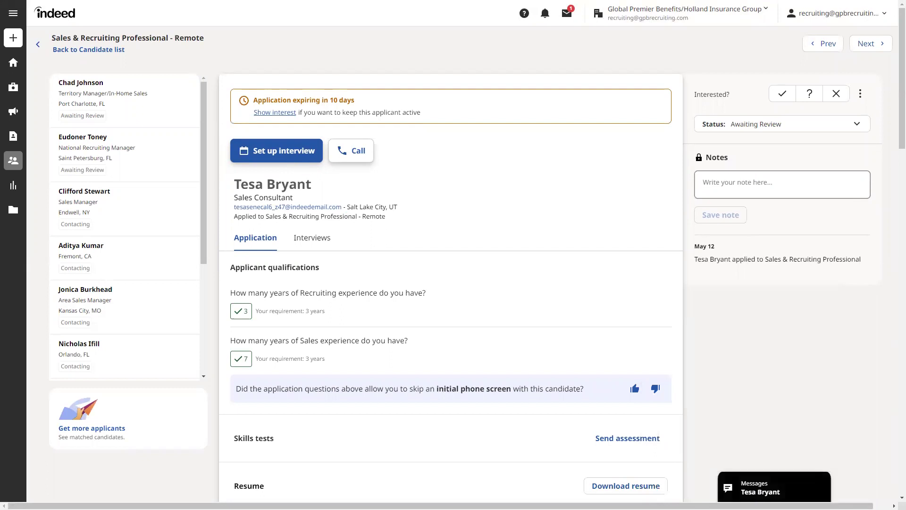
{"action": "left_click", "coordinate": [741, 489]}
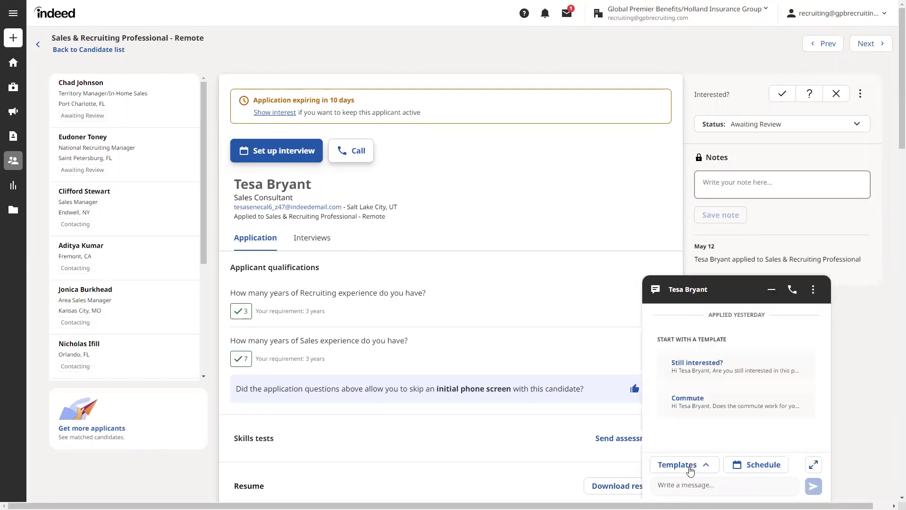
{"action": "left_click", "coordinate": [678, 462]}
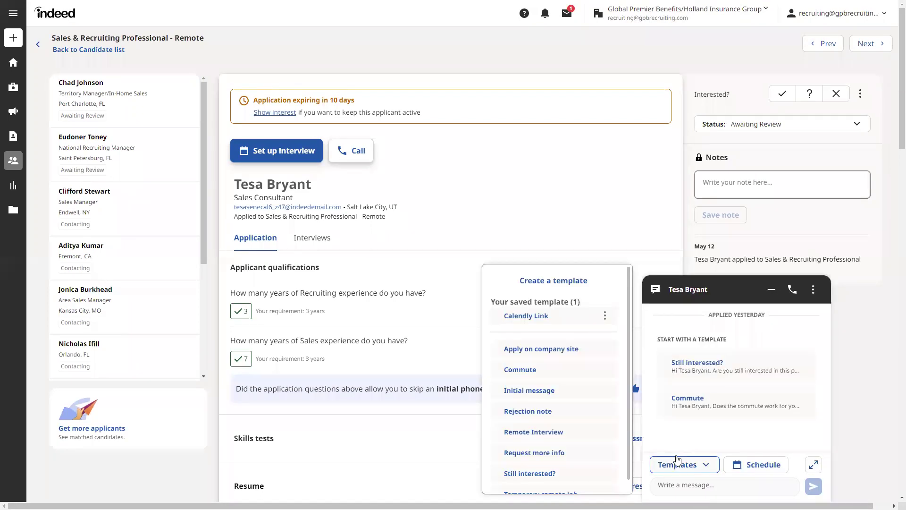
{"action": "left_click", "coordinate": [536, 321]}
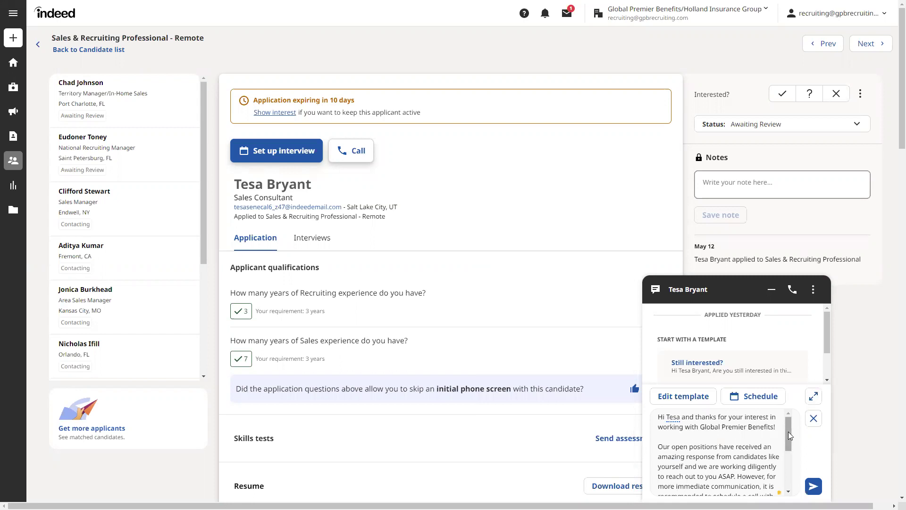
Read through the inserted message with the scheduling link, send it to the candidate and minimize the conversation.
{"action": "scroll", "coordinate": [789, 436], "scroll_direction": "down", "scroll_amount": 1}
{"action": "scroll", "coordinate": [738, 455], "scroll_direction": "down", "scroll_amount": 1}
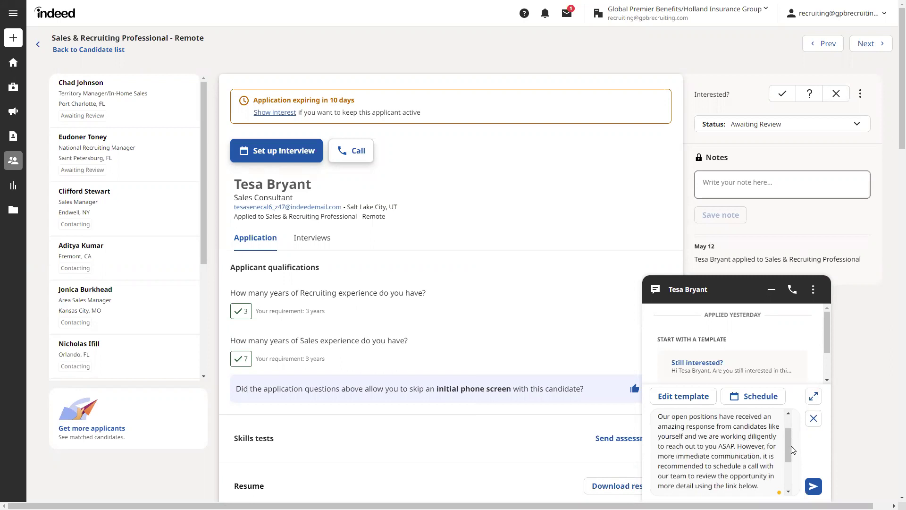
{"action": "scroll", "coordinate": [760, 480], "scroll_direction": "down", "scroll_amount": 1}
{"action": "scroll", "coordinate": [760, 481], "scroll_direction": "down", "scroll_amount": 2}
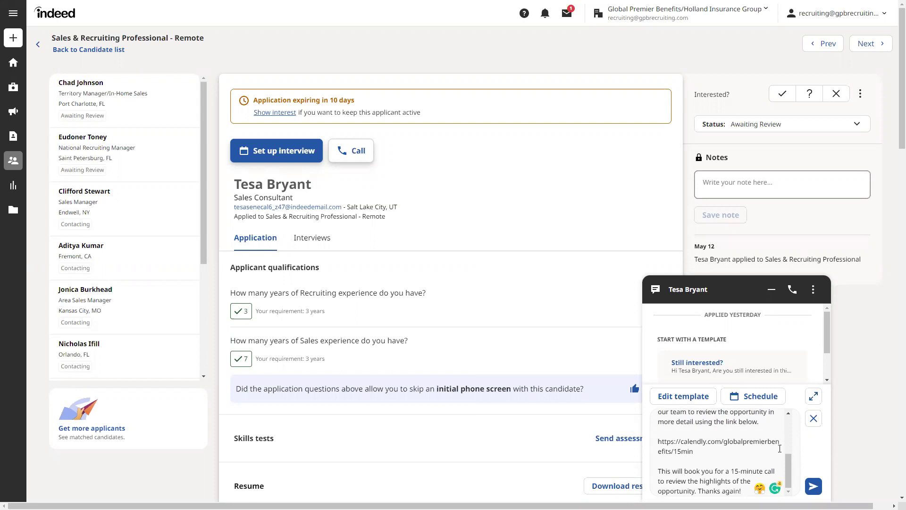
{"action": "scroll", "coordinate": [745, 447], "scroll_direction": "up", "scroll_amount": 5}
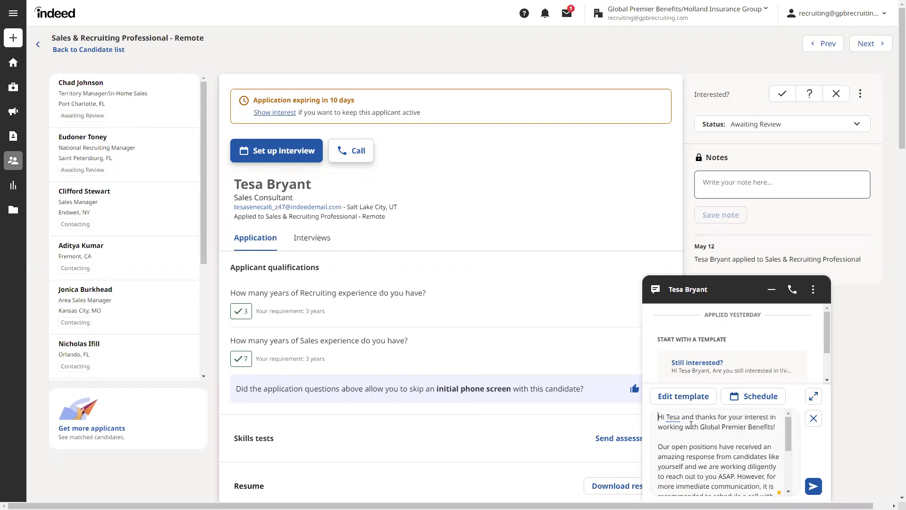
{"action": "left_click", "coordinate": [813, 486]}
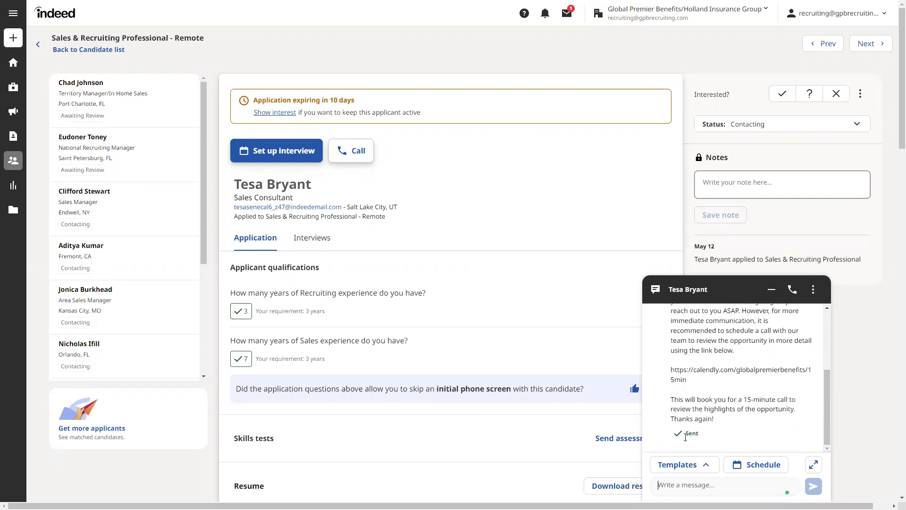
{"action": "left_click", "coordinate": [771, 293]}
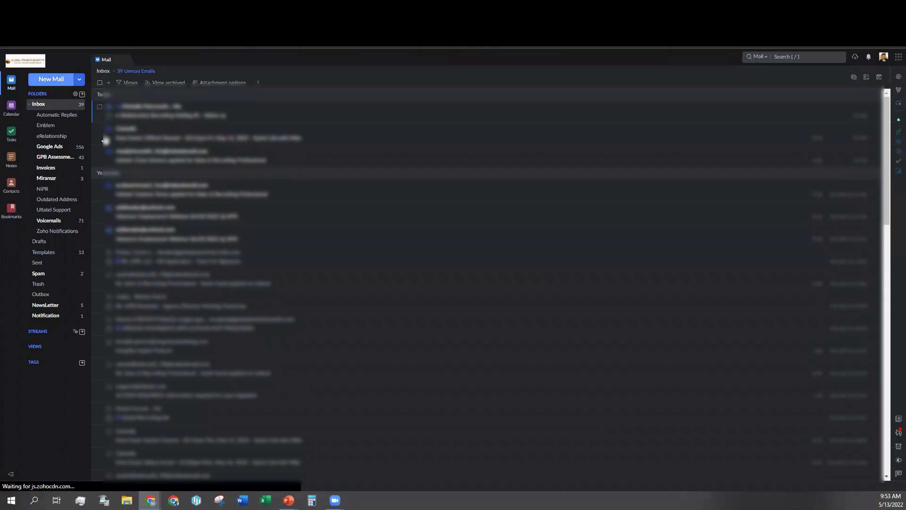
Start a new email in Zoho Mail and show it full screen at an enlarged page size.
{"action": "key", "text": "c"}
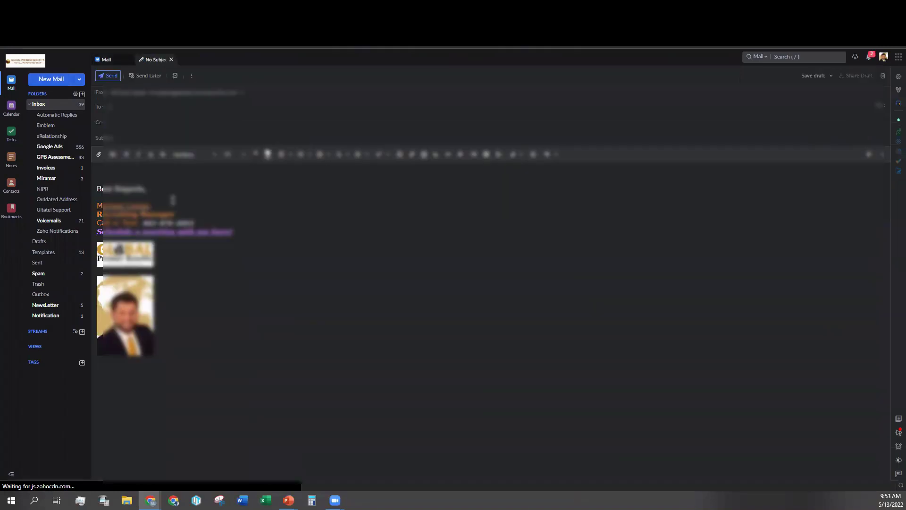
{"action": "key", "text": "F11"}
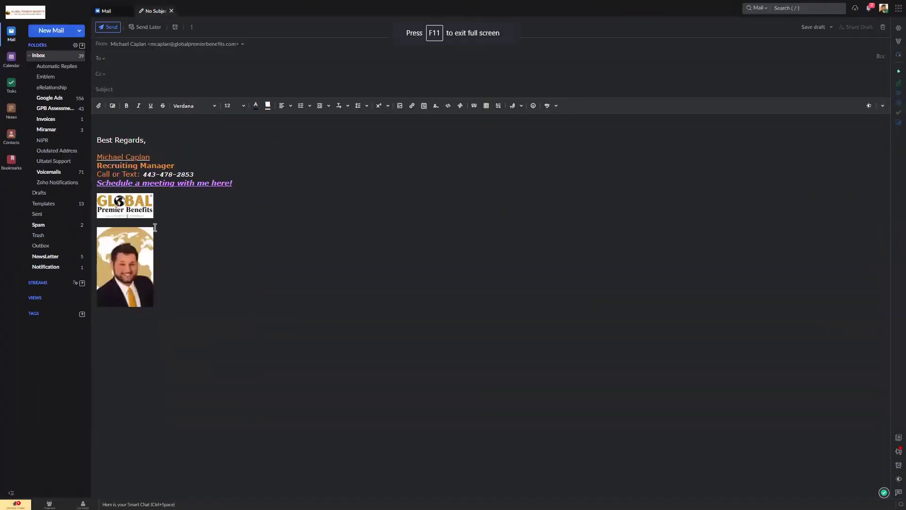
{"action": "key", "text": "ctrl+plus"}
{"action": "key", "text": "ctrl+plus"}
{"action": "key", "text": "ctrl+plus"}
{"action": "key", "text": "ctrl+plus"}
{"action": "key", "text": "ctrl+plus"}
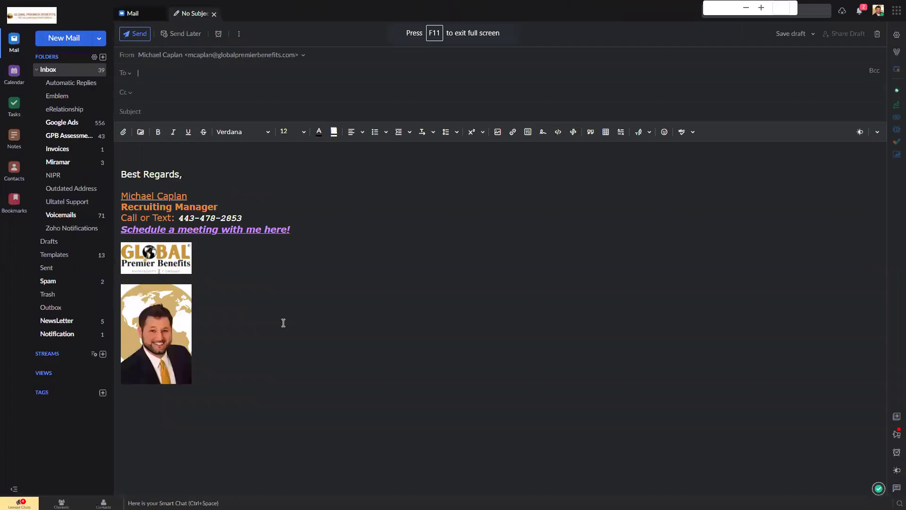
Examine the email signature's contact lines, logo and photo, highlighting the "Schedule a meeting with me here!" line.
{"action": "scroll", "coordinate": [221, 255], "scroll_direction": "down", "scroll_amount": 2}
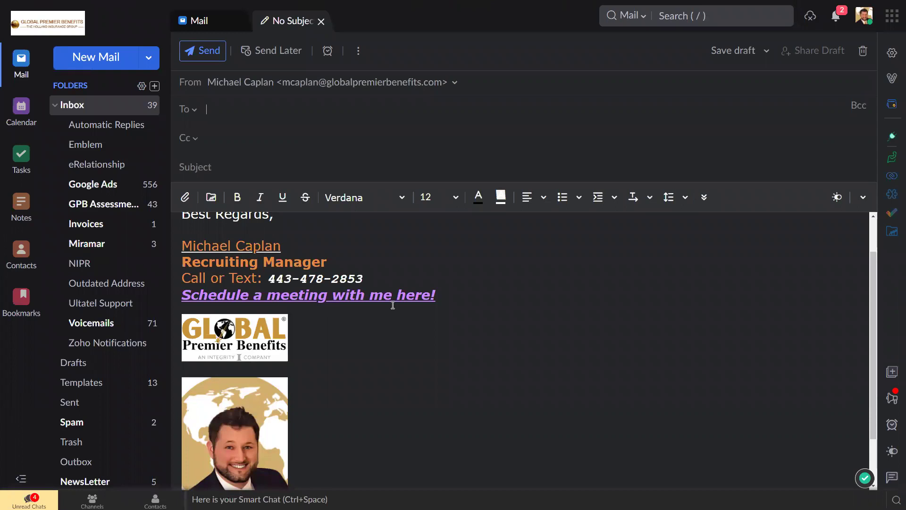
{"action": "scroll", "coordinate": [245, 371], "scroll_direction": "down", "scroll_amount": 1}
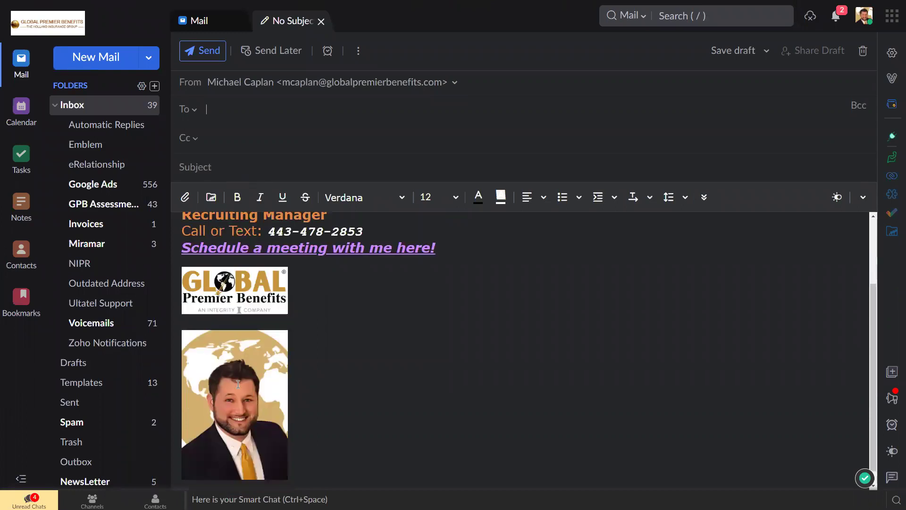
{"action": "scroll", "coordinate": [228, 339], "scroll_direction": "up", "scroll_amount": 2}
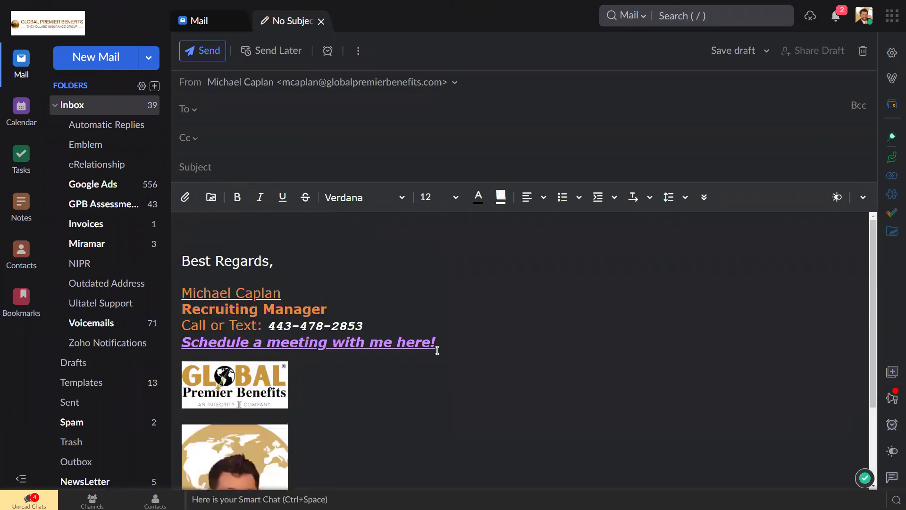
{"action": "triple_click", "coordinate": [183, 346]}
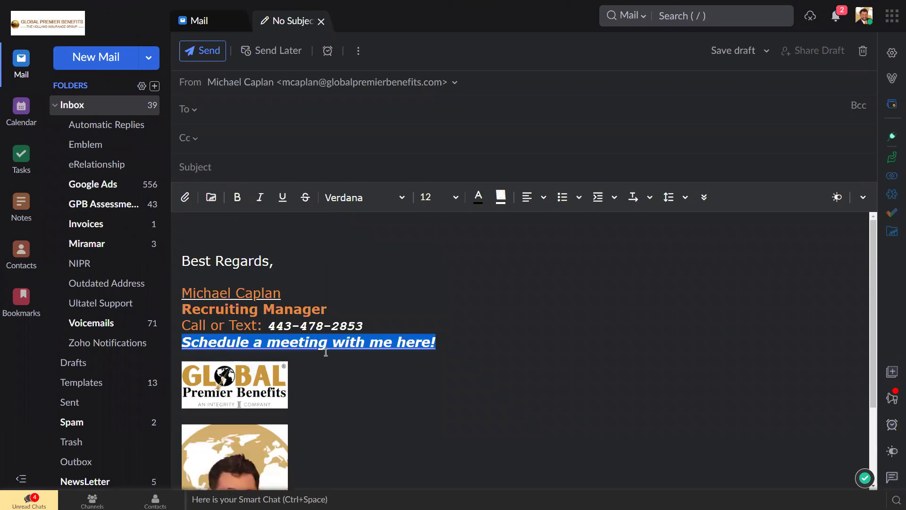
{"action": "left_click", "coordinate": [488, 344]}
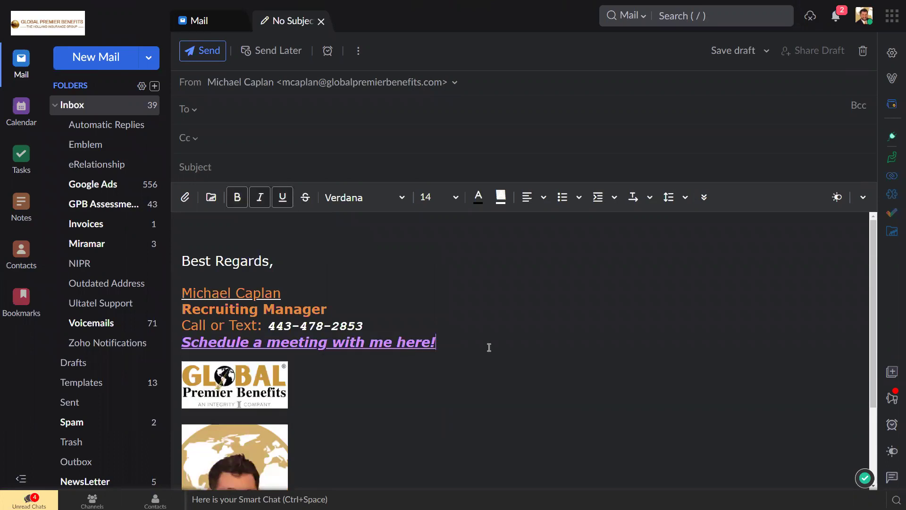
Open the signature's scheduling link in Calendly and browse the call times offered for Tuesday, May 17.
{"action": "left_click", "coordinate": [405, 344]}
{"action": "left_click", "coordinate": [390, 348]}
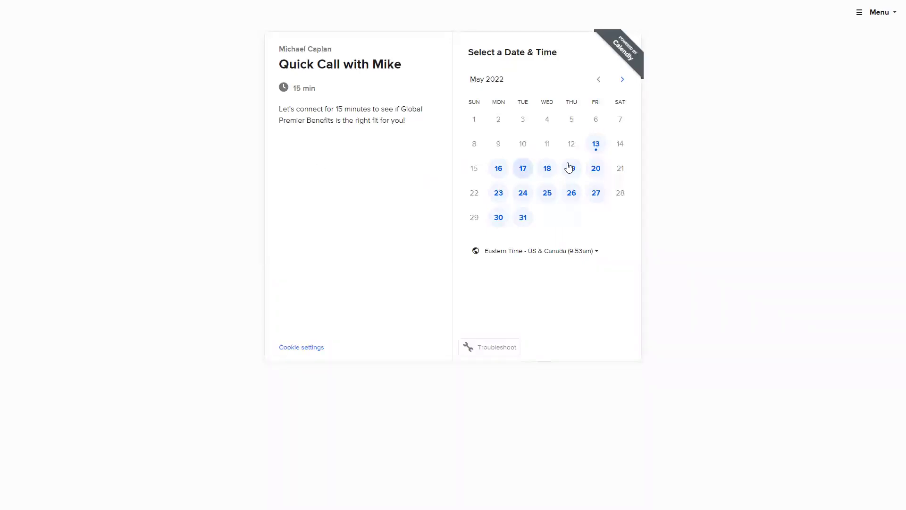
{"action": "left_click", "coordinate": [522, 168]}
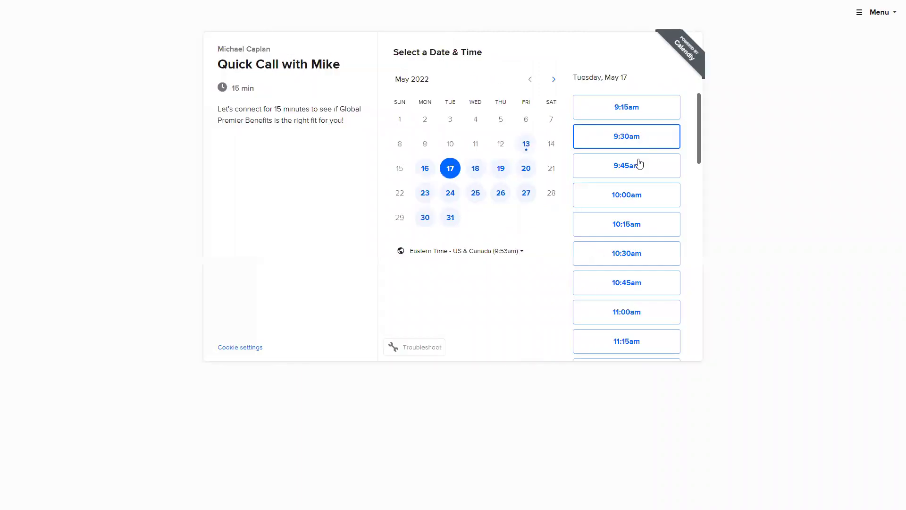
{"action": "scroll", "coordinate": [641, 192], "scroll_direction": "down", "scroll_amount": 3}
{"action": "scroll", "coordinate": [641, 217], "scroll_direction": "down", "scroll_amount": 6}
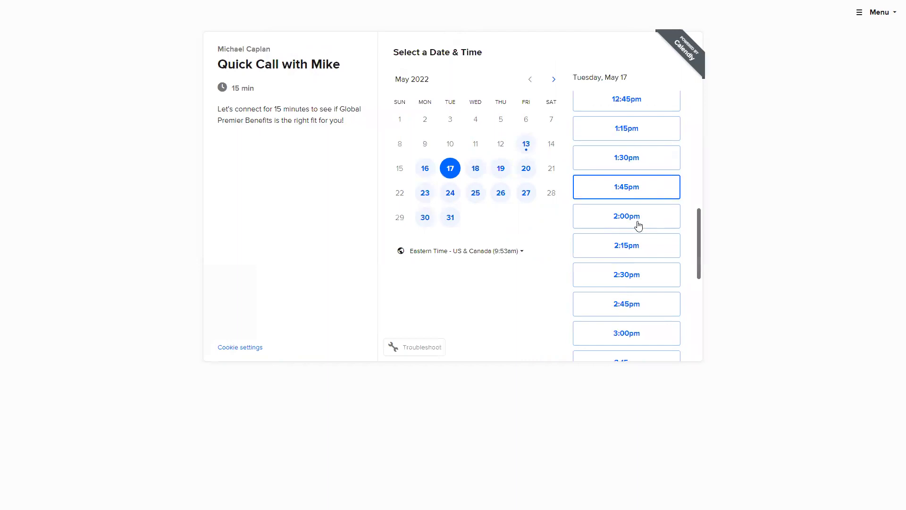
Look through the remaining call times offered for Tuesday, May 17, and briefly switch to the presentation slide and back to the booking page.
{"action": "scroll", "coordinate": [627, 259], "scroll_direction": "down", "scroll_amount": 7}
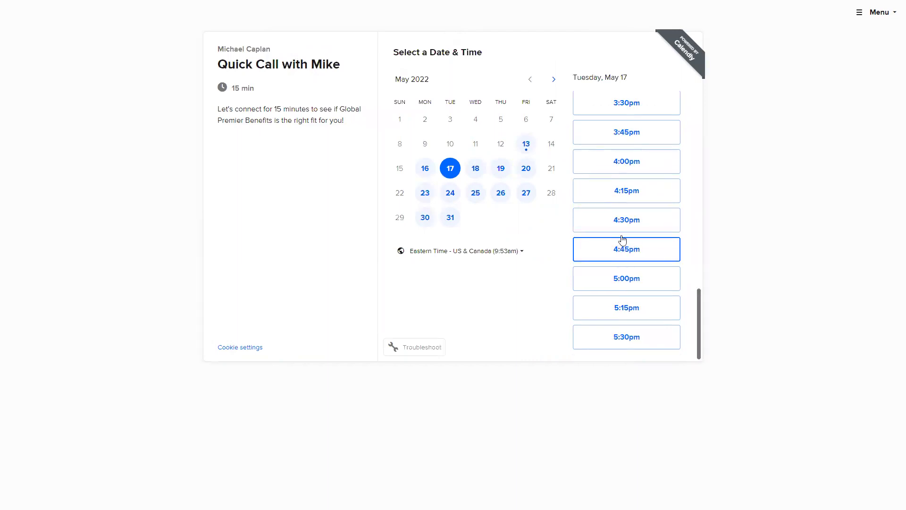
{"action": "scroll", "coordinate": [626, 208], "scroll_direction": "up", "scroll_amount": 3}
{"action": "scroll", "coordinate": [631, 204], "scroll_direction": "up", "scroll_amount": 10}
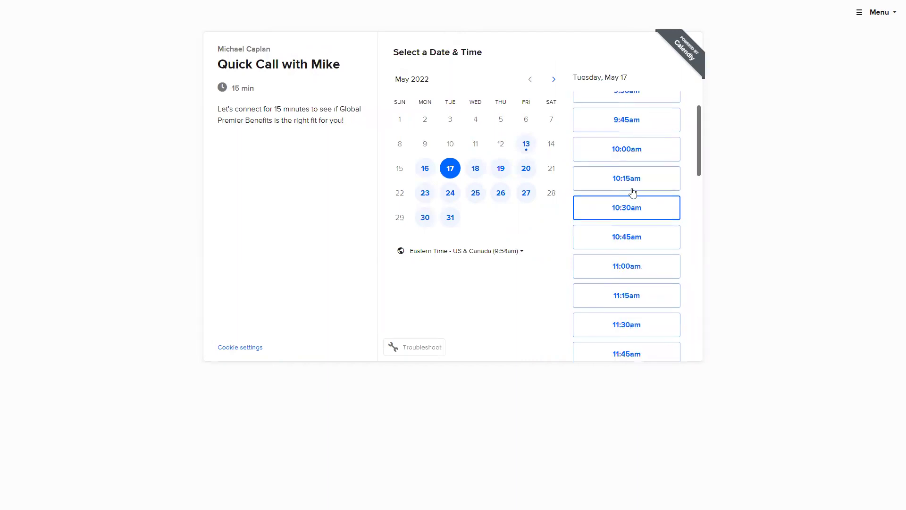
{"action": "scroll", "coordinate": [633, 193], "scroll_direction": "up", "scroll_amount": 2}
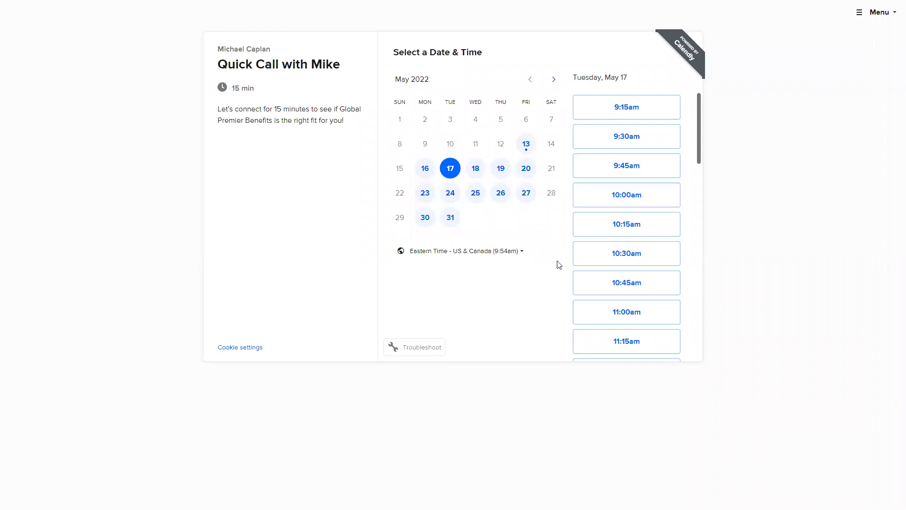
{"action": "key", "text": "alt+Tab"}
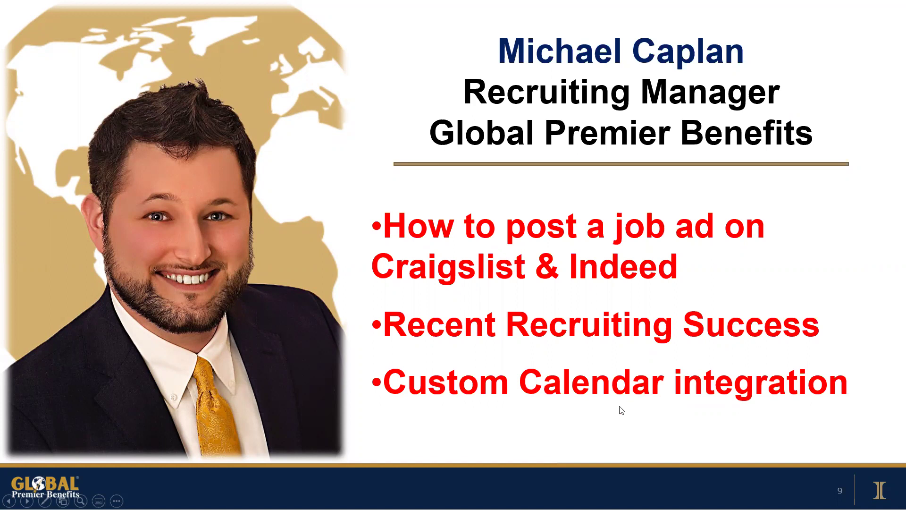
{"action": "key", "text": "alt+Tab"}
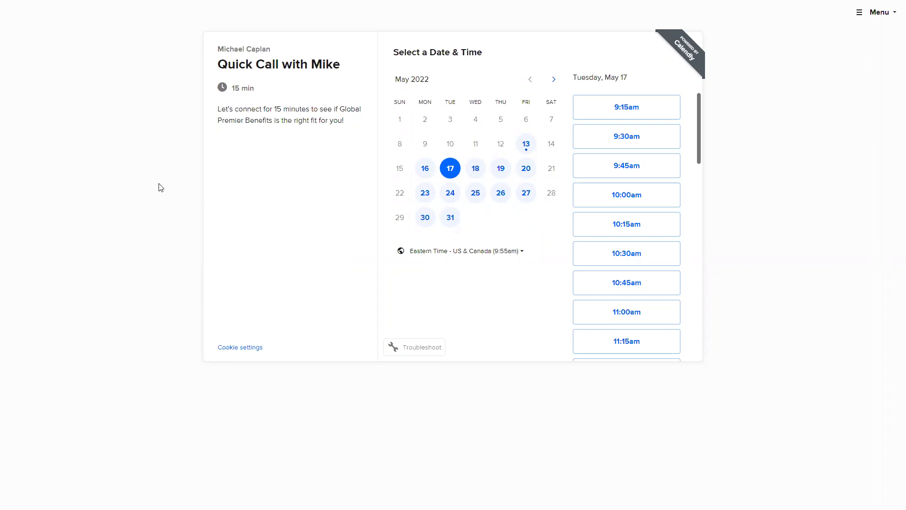
Bring up Calendly's Scheduled Events, collapse the expanded 02:00pm event and show the enlarged list in full screen.
{"action": "key", "text": "F11"}
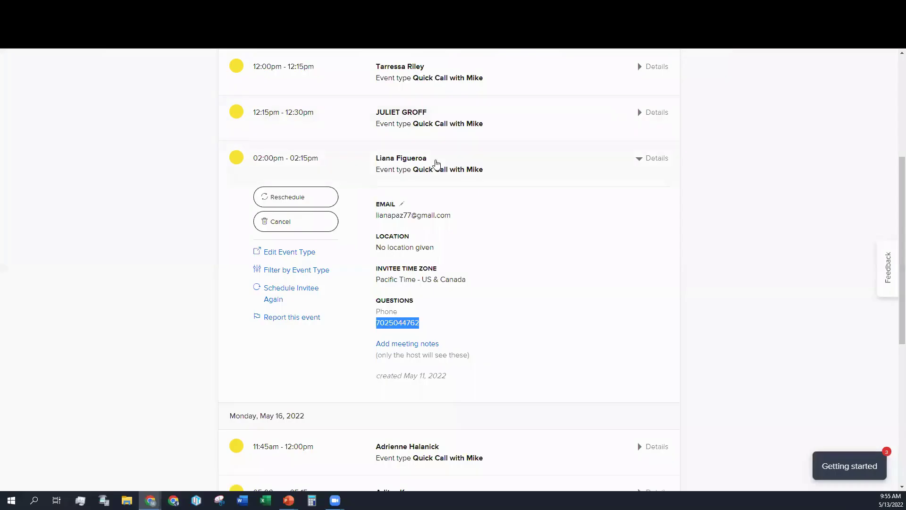
{"action": "left_click", "coordinate": [431, 170]}
{"action": "scroll", "coordinate": [434, 191], "scroll_direction": "up", "scroll_amount": 3}
{"action": "scroll", "coordinate": [433, 191], "scroll_direction": "up", "scroll_amount": 1}
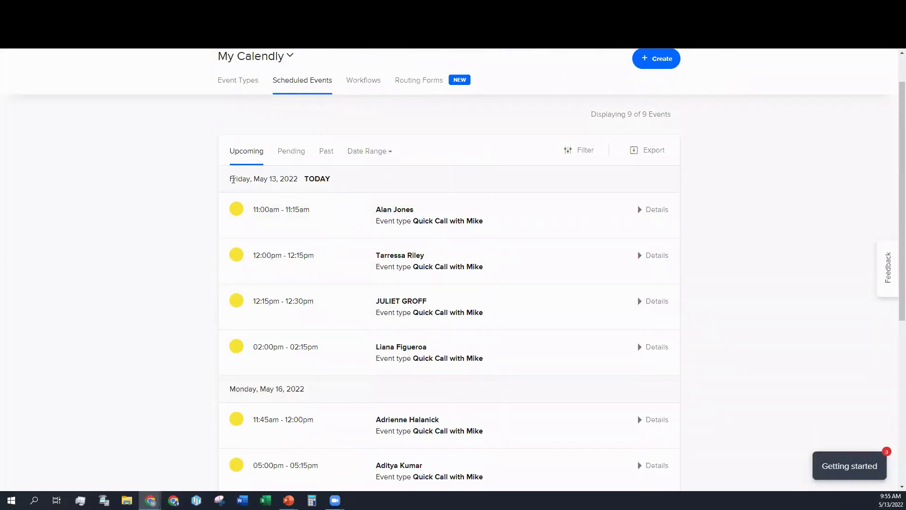
{"action": "key", "text": "ctrl+plus"}
{"action": "key", "text": "ctrl+plus"}
{"action": "key", "text": "ctrl+plus"}
{"action": "scroll", "coordinate": [319, 213], "scroll_direction": "down", "scroll_amount": 2}
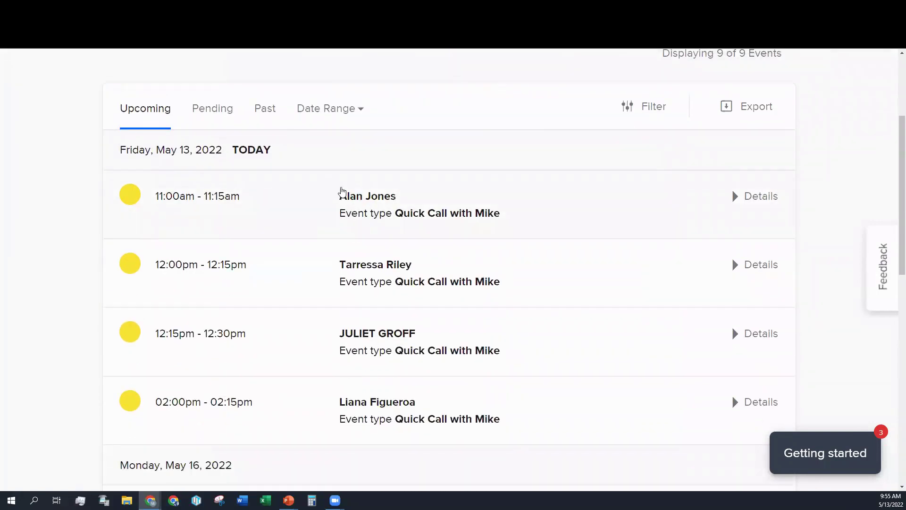
{"action": "key", "text": "F11"}
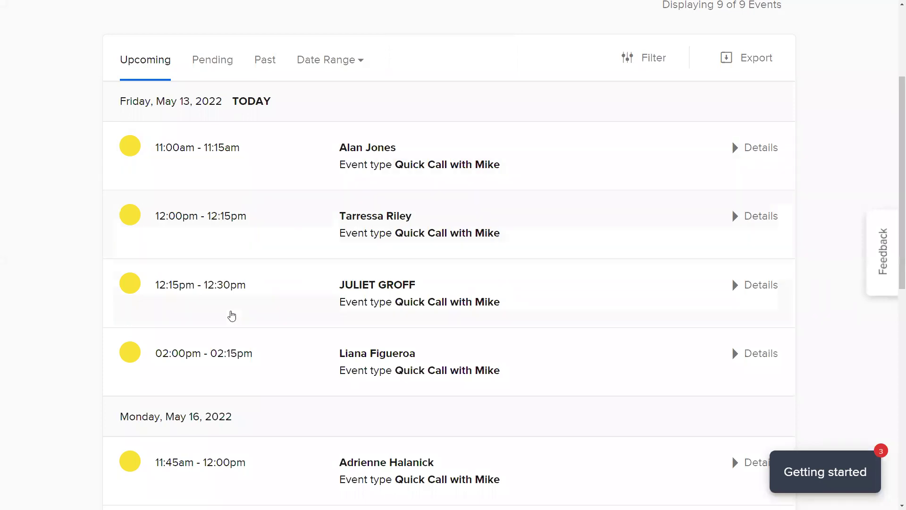
Expand the details of today's 02:00pm - 02:15pm call, look through them and collapse them again.
{"action": "left_click", "coordinate": [275, 369]}
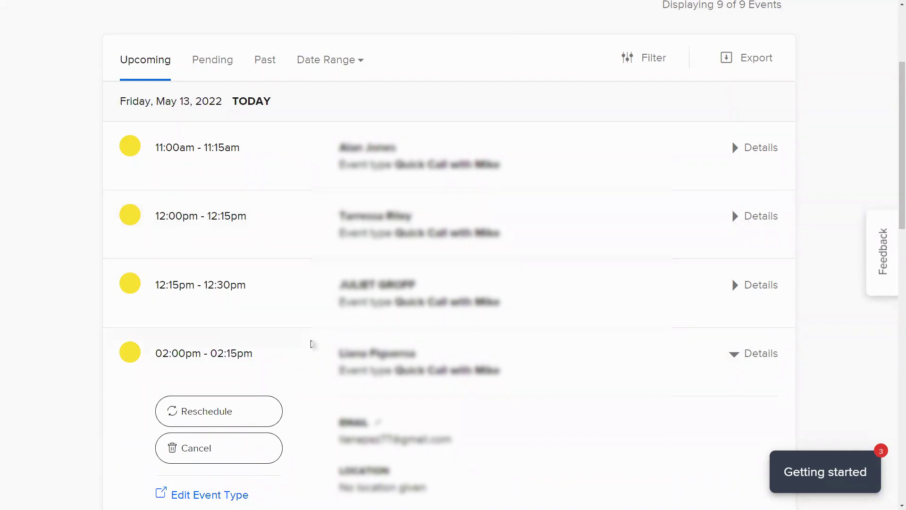
{"action": "scroll", "coordinate": [313, 344], "scroll_direction": "down", "scroll_amount": 5}
{"action": "scroll", "coordinate": [335, 350], "scroll_direction": "up", "scroll_amount": 6}
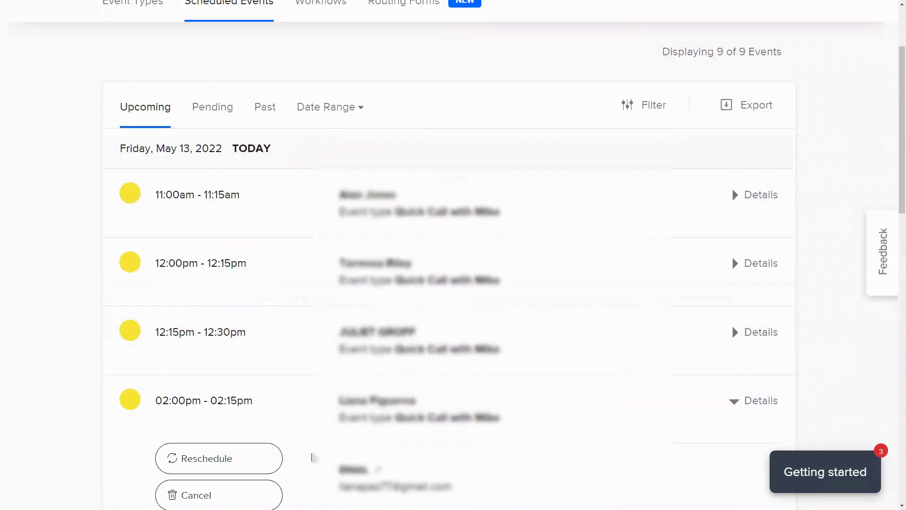
{"action": "left_click", "coordinate": [305, 405]}
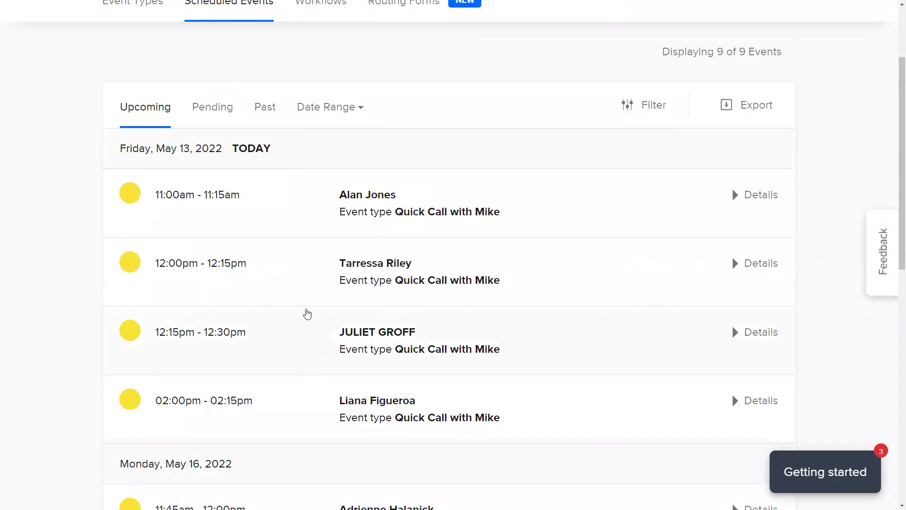
Review the upcoming scheduled calls from Friday, May 13 to the end of the list, highlighting the Upcoming label.
{"action": "scroll", "coordinate": [286, 282], "scroll_direction": "down", "scroll_amount": 1}
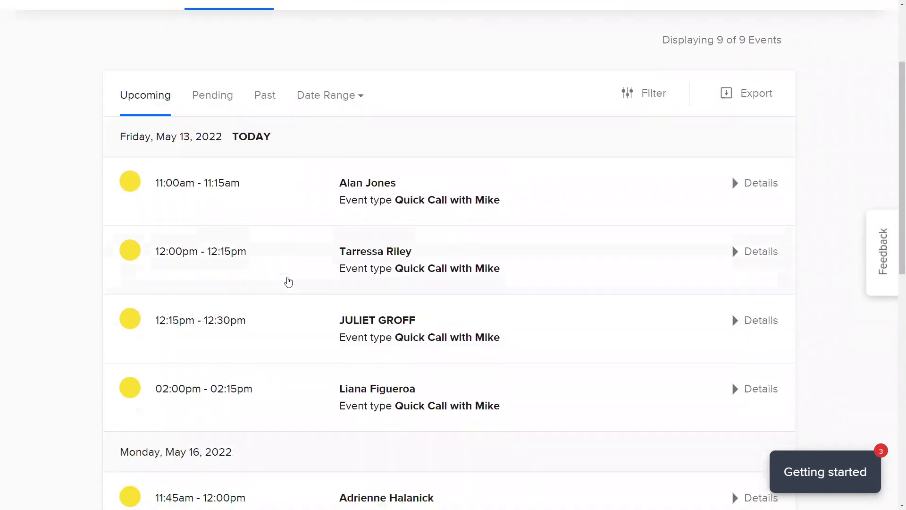
{"action": "scroll", "coordinate": [282, 263], "scroll_direction": "up", "scroll_amount": 4}
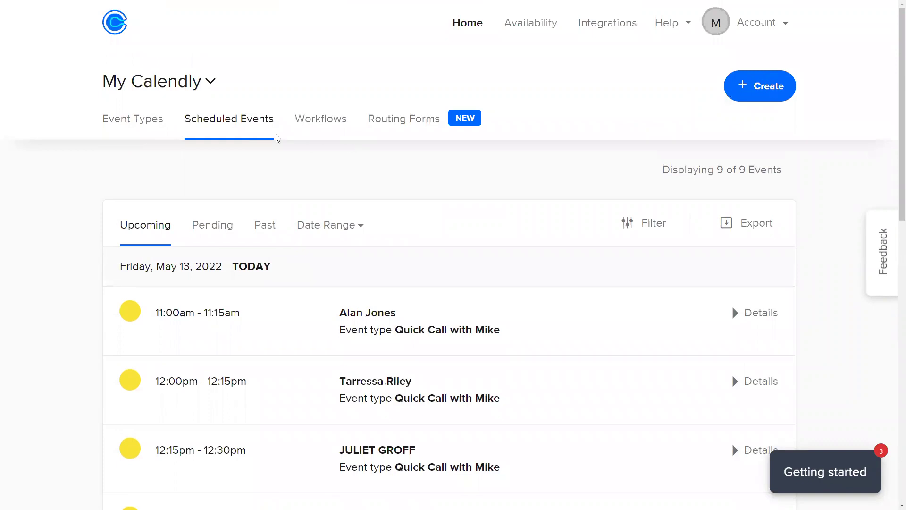
{"action": "scroll", "coordinate": [316, 208], "scroll_direction": "down", "scroll_amount": 2}
{"action": "scroll", "coordinate": [314, 218], "scroll_direction": "down", "scroll_amount": 1}
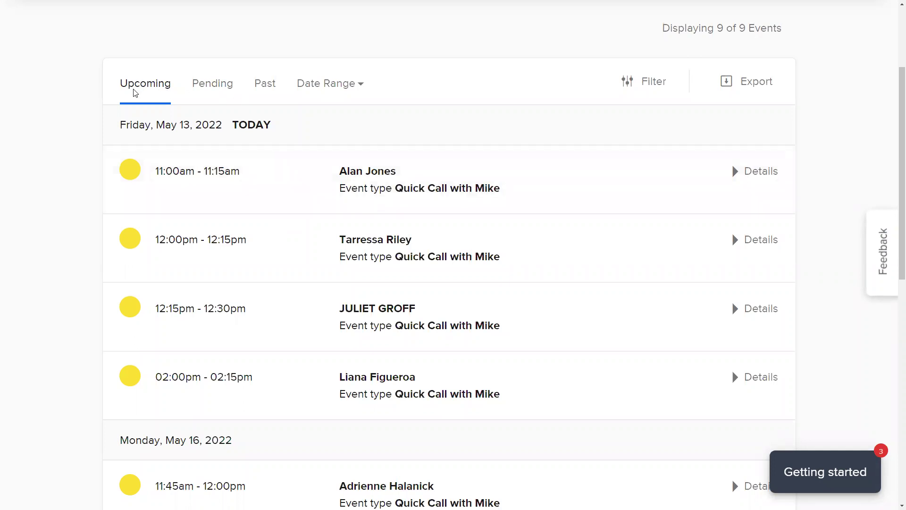
{"action": "left_click_drag", "start_coordinate": [109, 81], "coordinate": [176, 97]}
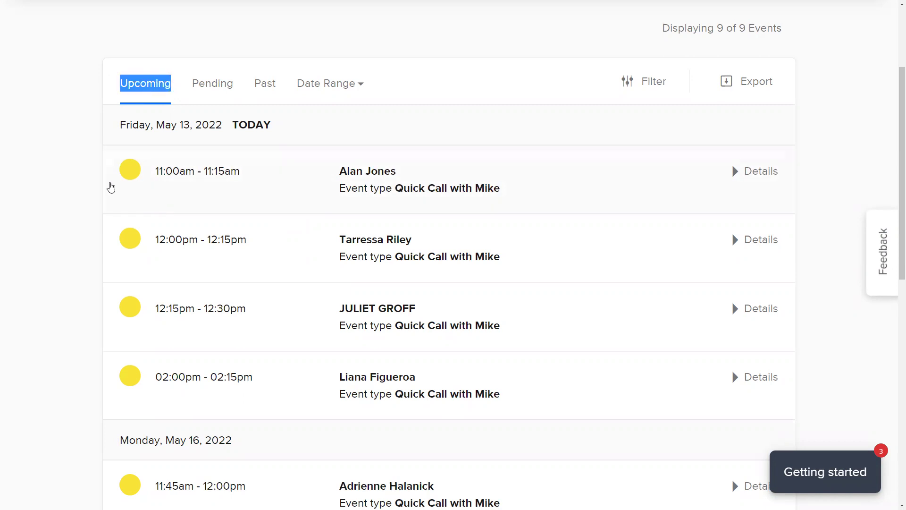
{"action": "left_click", "coordinate": [92, 202]}
{"action": "scroll", "coordinate": [222, 283], "scroll_direction": "down", "scroll_amount": 4}
{"action": "left_click_drag", "start_coordinate": [173, 251], "coordinate": [218, 252]}
{"action": "left_click", "coordinate": [71, 266]}
{"action": "scroll", "coordinate": [109, 307], "scroll_direction": "down", "scroll_amount": 5}
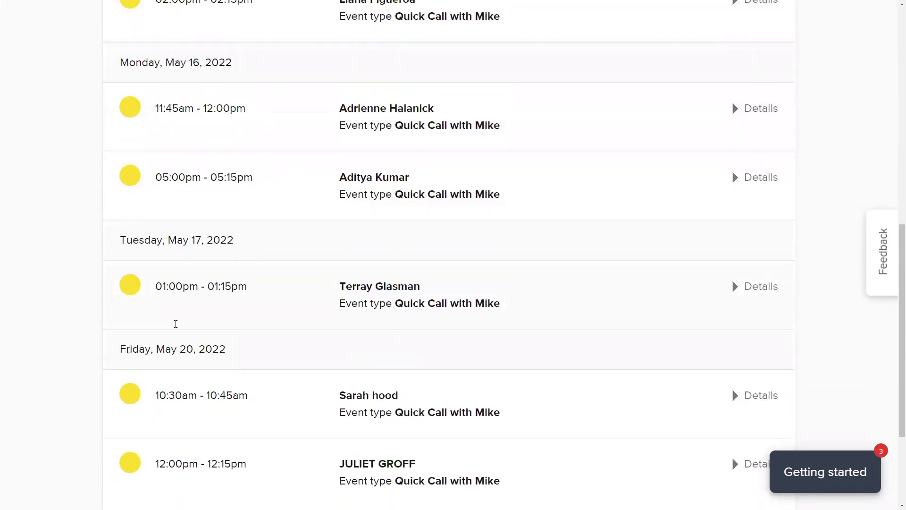
{"action": "scroll", "coordinate": [170, 334], "scroll_direction": "down", "scroll_amount": 1}
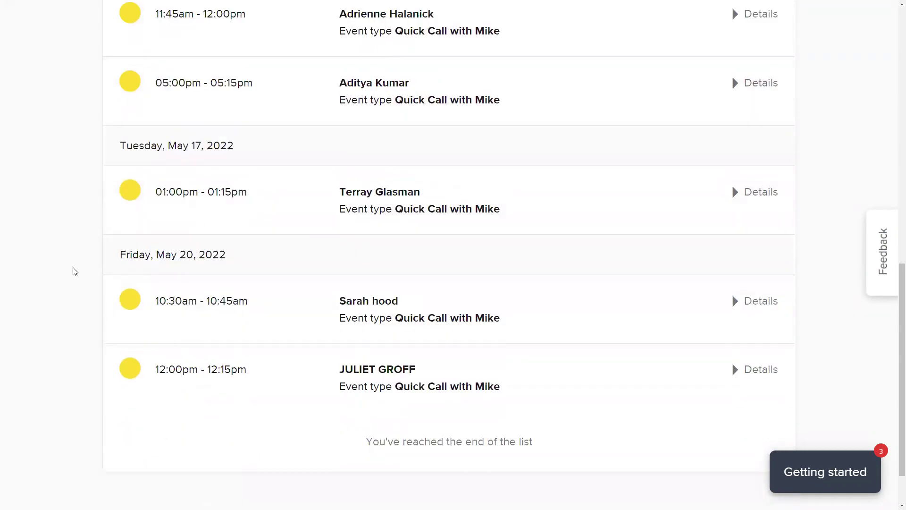
{"action": "scroll", "coordinate": [66, 263], "scroll_direction": "up", "scroll_amount": 13}
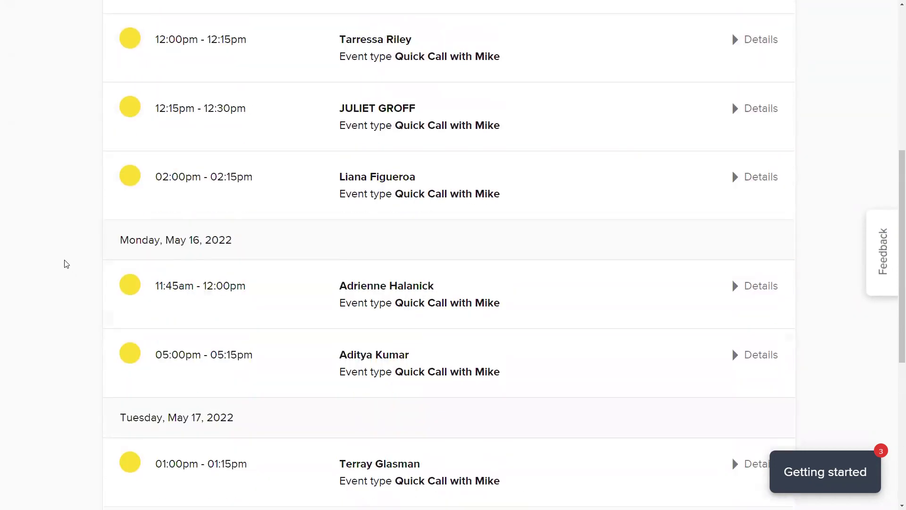
Show the past scheduled events and read through the first page, highlighting the 09:15am - 09:30am time on May 12.
{"action": "left_click", "coordinate": [263, 227]}
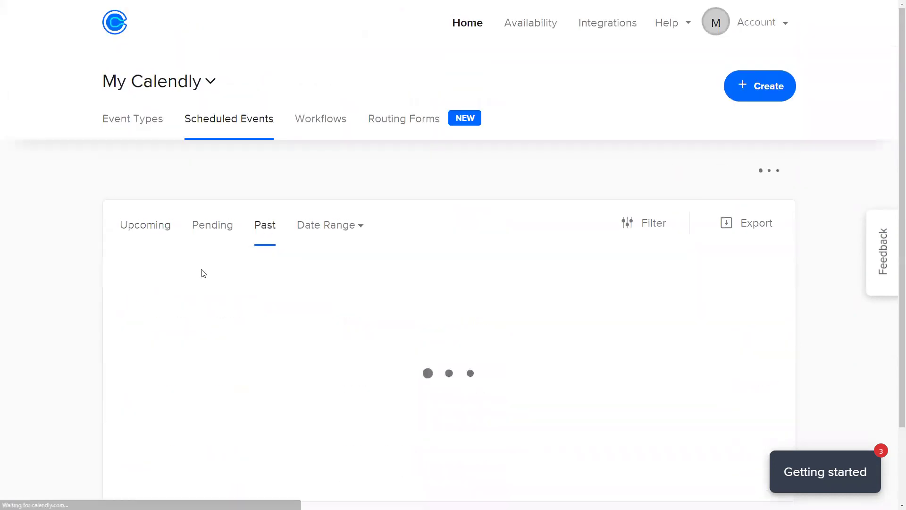
{"action": "scroll", "coordinate": [64, 263], "scroll_direction": "down", "scroll_amount": 3}
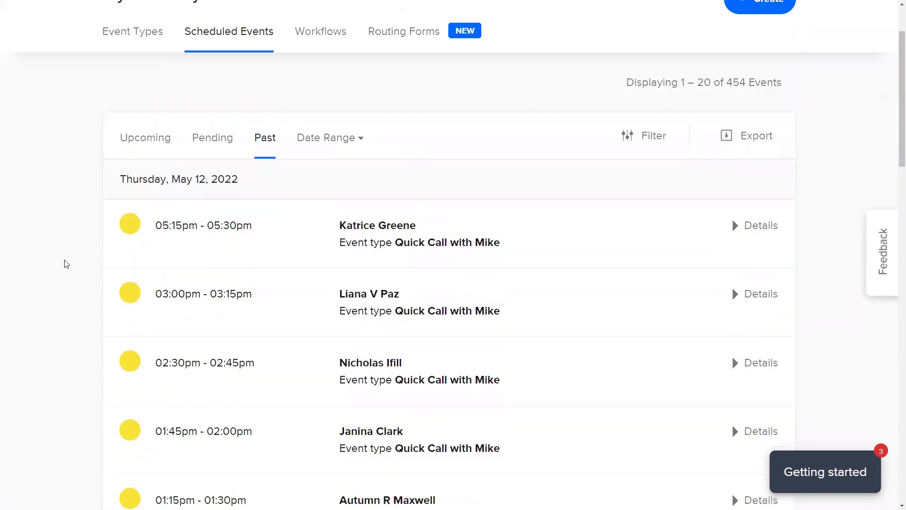
{"action": "left_click_drag", "start_coordinate": [126, 125], "coordinate": [186, 126]}
{"action": "left_click", "coordinate": [143, 207]}
{"action": "scroll", "coordinate": [180, 186], "scroll_direction": "down", "scroll_amount": 1}
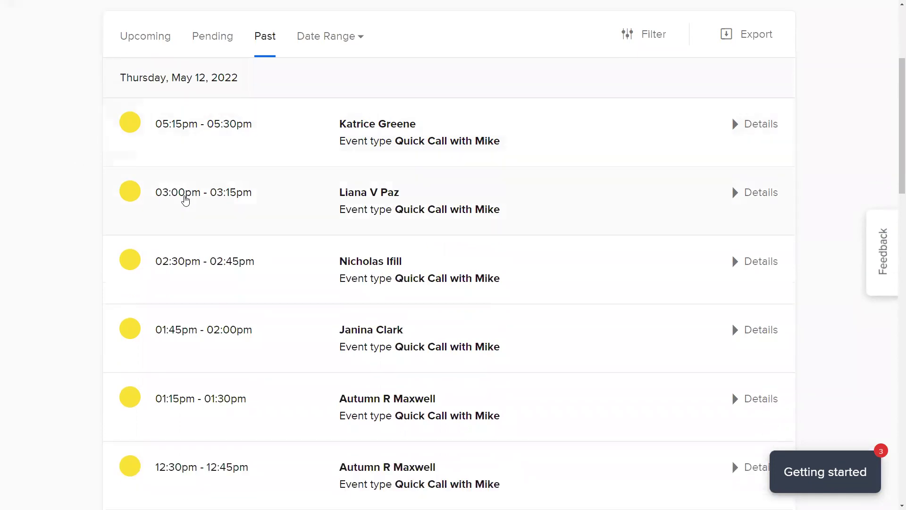
{"action": "scroll", "coordinate": [172, 276], "scroll_direction": "down", "scroll_amount": 1}
{"action": "scroll", "coordinate": [173, 289], "scroll_direction": "down", "scroll_amount": 5}
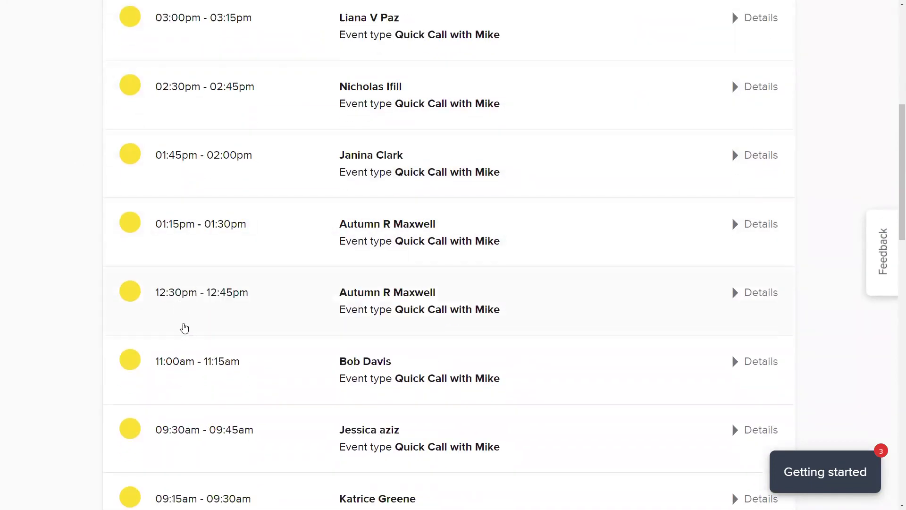
{"action": "left_click_drag", "start_coordinate": [92, 394], "coordinate": [243, 394]}
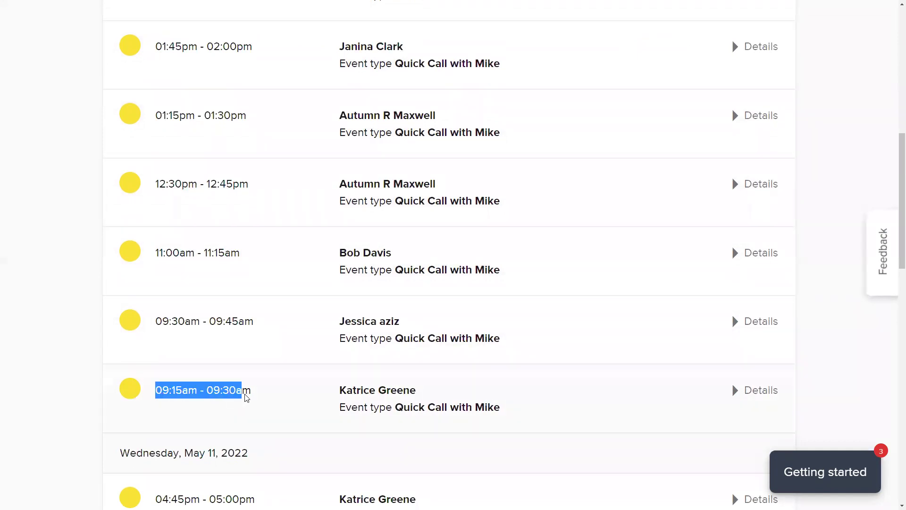
{"action": "left_click", "coordinate": [53, 374]}
{"action": "scroll", "coordinate": [59, 367], "scroll_direction": "down", "scroll_amount": 9}
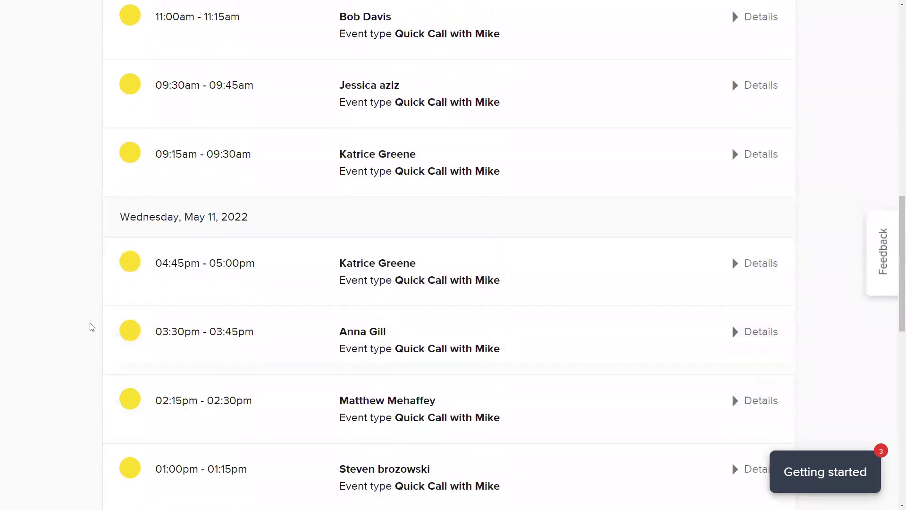
{"action": "scroll", "coordinate": [87, 300], "scroll_direction": "down", "scroll_amount": 9}
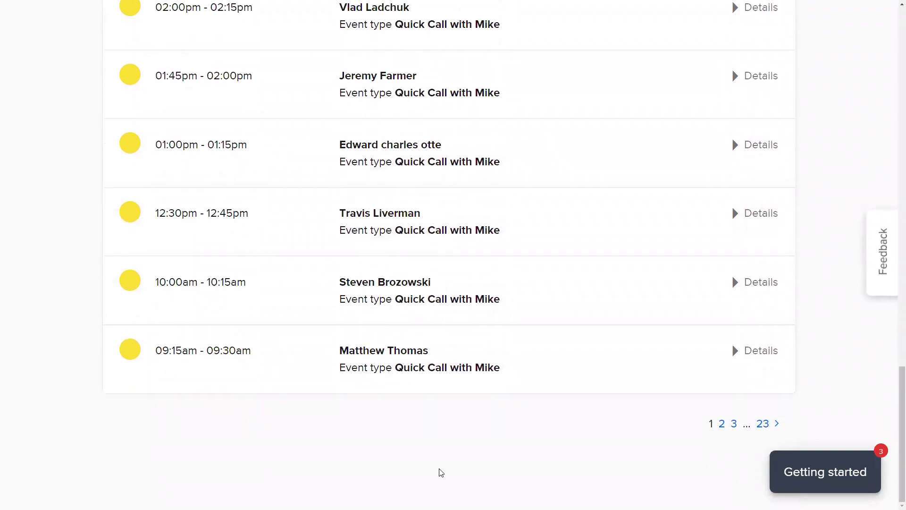
Open page 2 of the past events, browse its calls back to the list's start and leave full screen.
{"action": "left_click", "coordinate": [721, 424]}
{"action": "scroll", "coordinate": [28, 213], "scroll_direction": "up", "scroll_amount": 15}
{"action": "scroll", "coordinate": [38, 210], "scroll_direction": "up", "scroll_amount": 9}
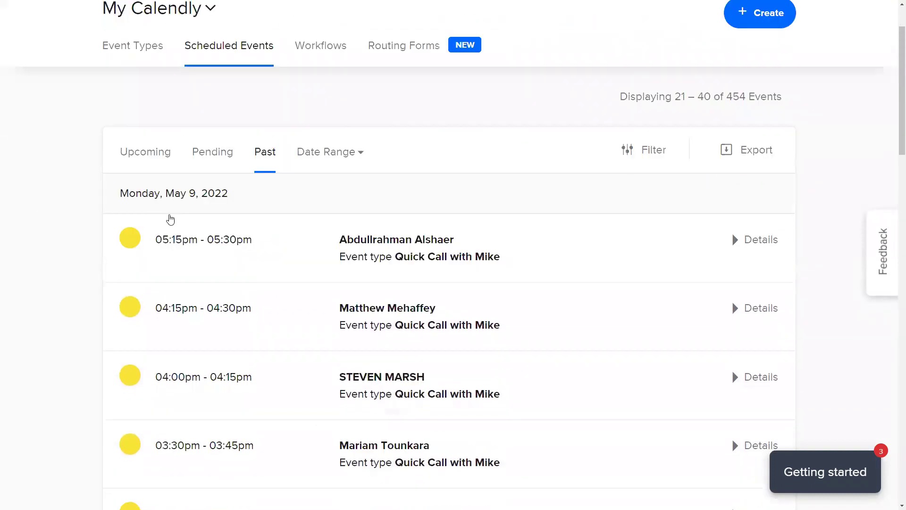
{"action": "scroll", "coordinate": [155, 141], "scroll_direction": "down", "scroll_amount": 5}
{"action": "scroll", "coordinate": [99, 208], "scroll_direction": "down", "scroll_amount": 10}
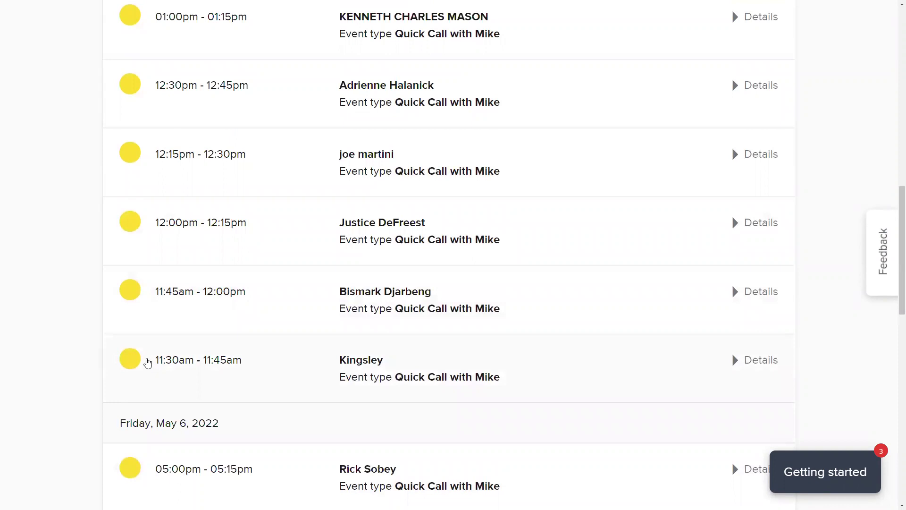
{"action": "scroll", "coordinate": [92, 347], "scroll_direction": "down", "scroll_amount": 12}
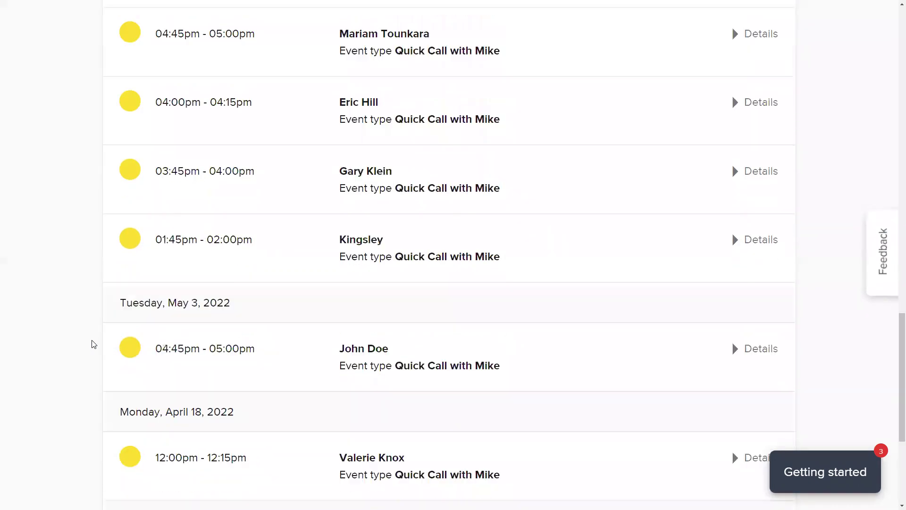
{"action": "scroll", "coordinate": [69, 312], "scroll_direction": "up", "scroll_amount": 7}
{"action": "scroll", "coordinate": [70, 296], "scroll_direction": "up", "scroll_amount": 15}
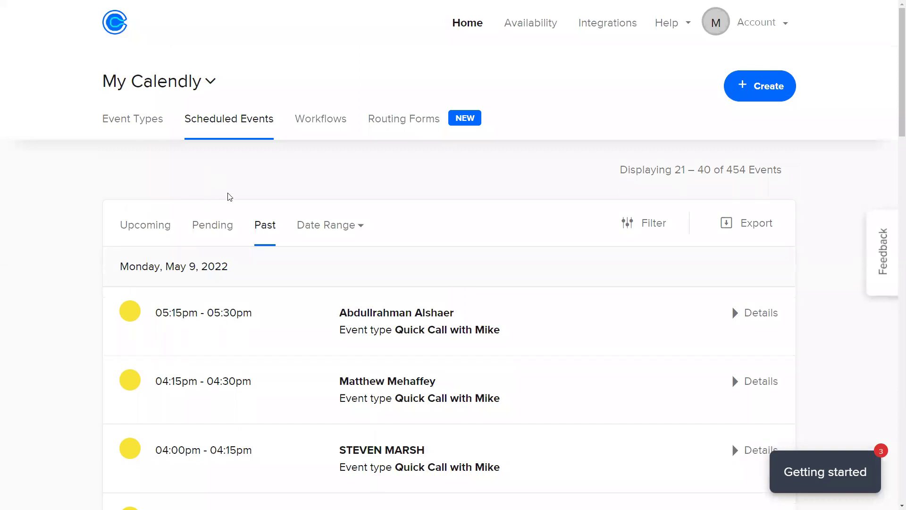
{"action": "key", "text": "F11"}
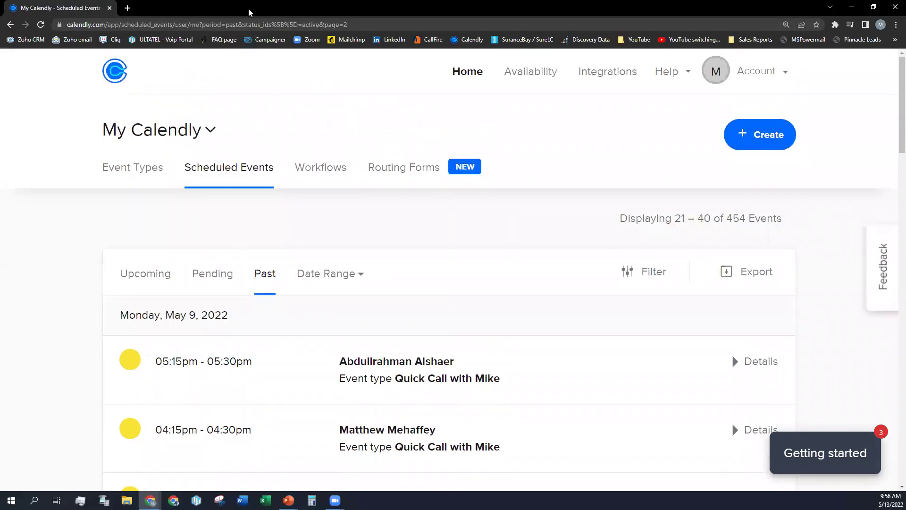